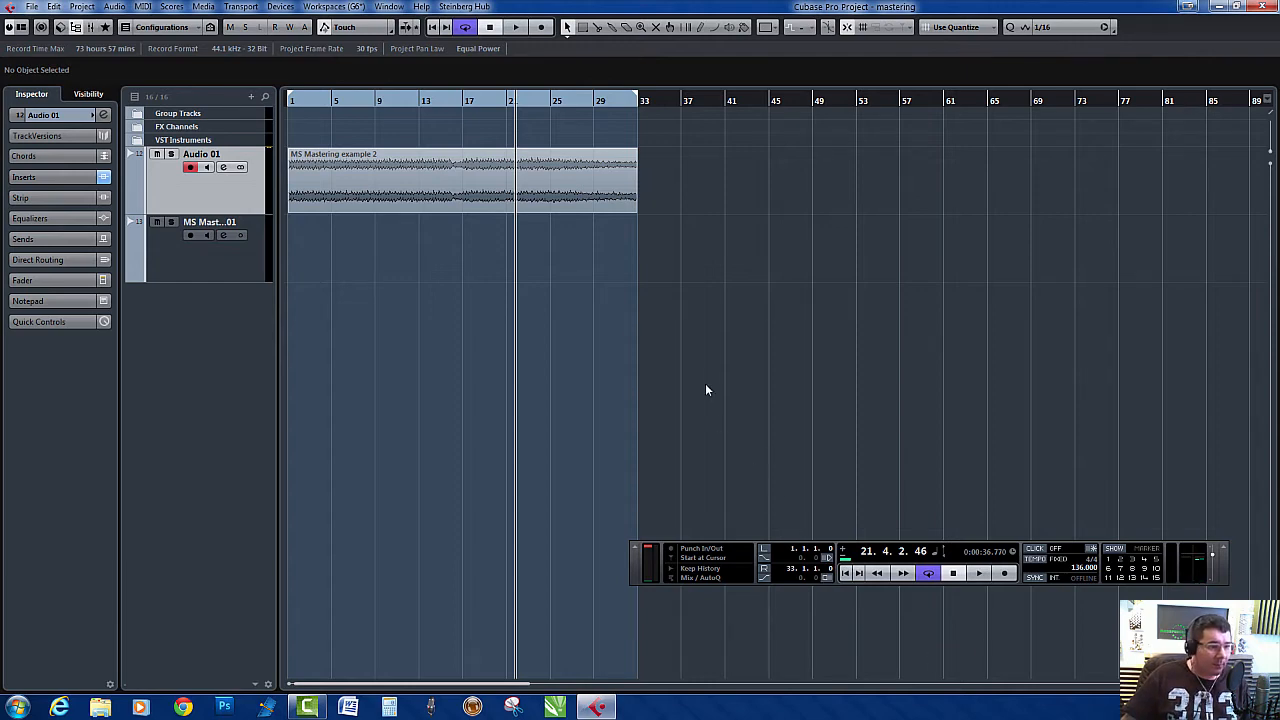
- Open the MixConsole and bypass the bx_digital V2, MultibandCompressor and Q10 Stereo inserts on Audio 01 to hear the unprocessed sound
key("F3")
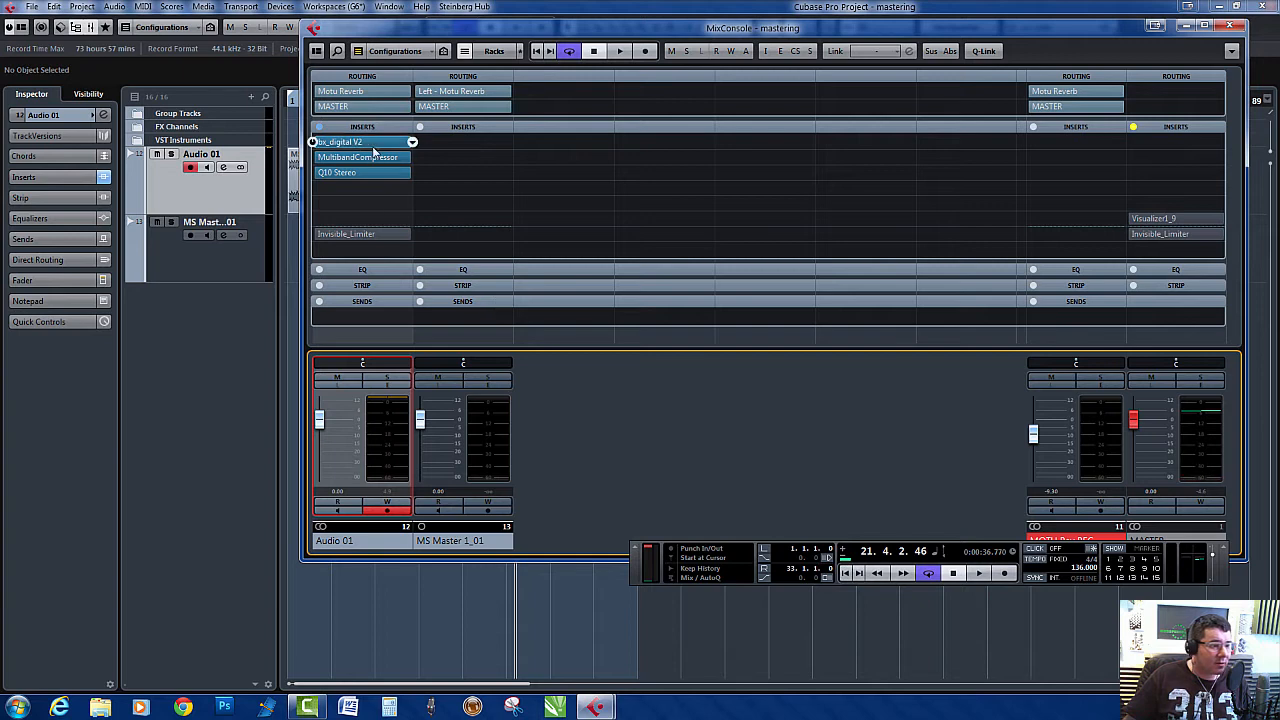
left_click(312, 173)
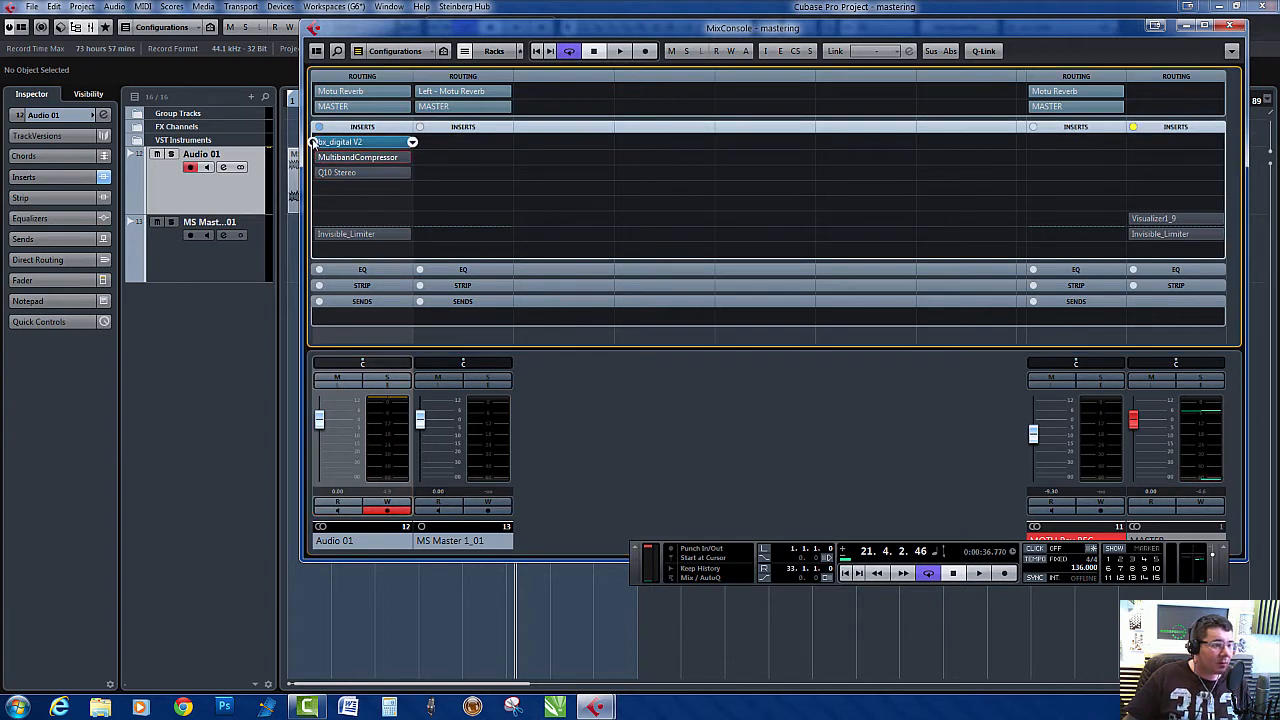
left_click(314, 142)
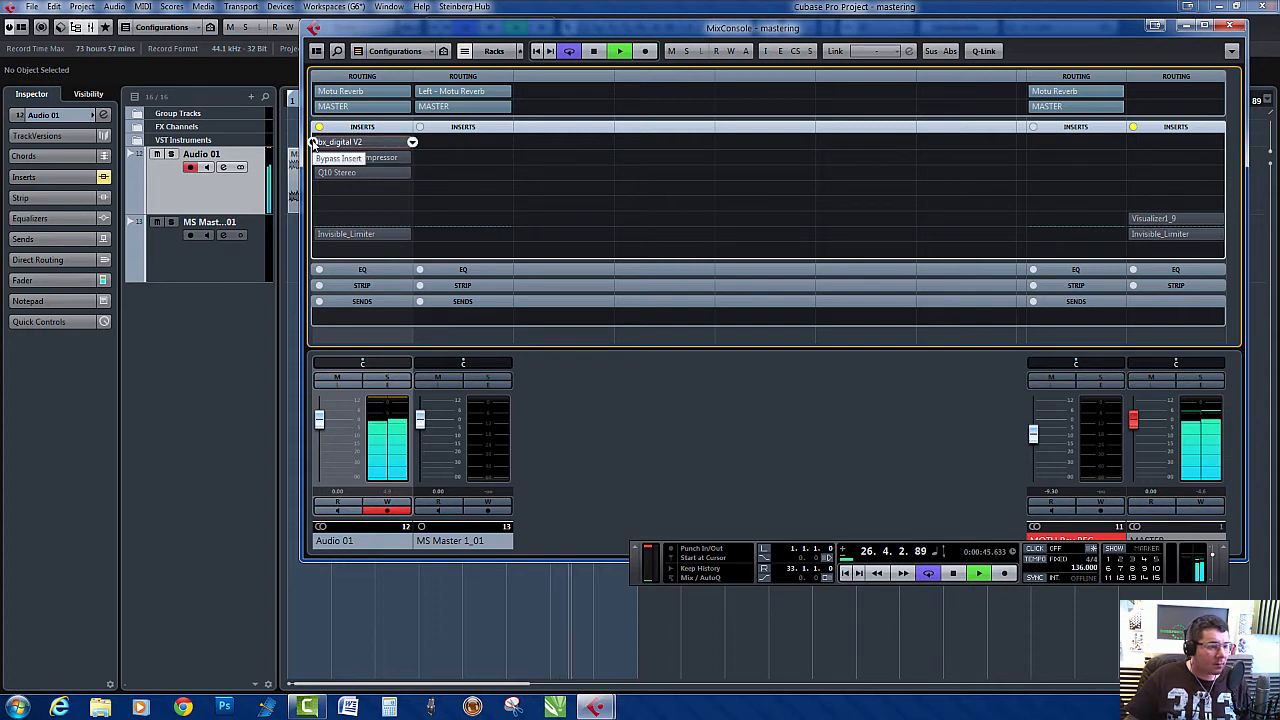
- Re-enable Audio 01's bx_digital V2, MultibandCompressor and Q10 Stereo inserts one after another during playback to compare the processed sound
left_click(314, 143)
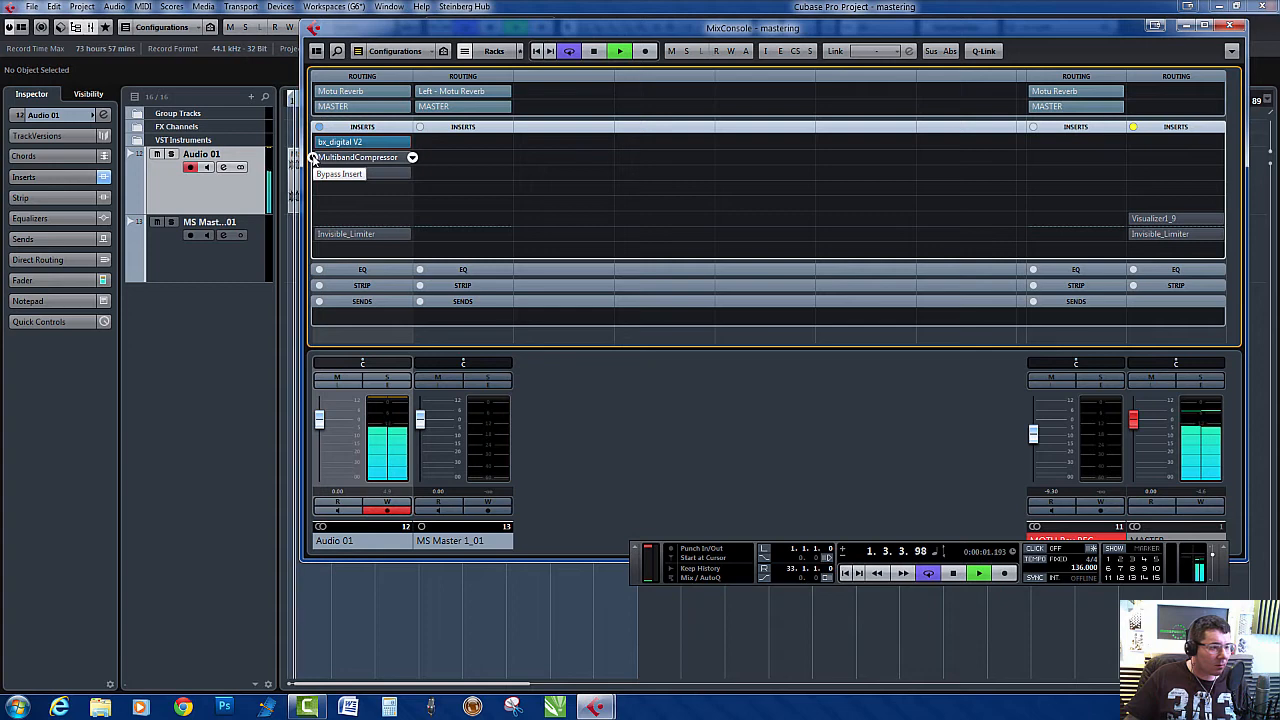
left_click(314, 159)
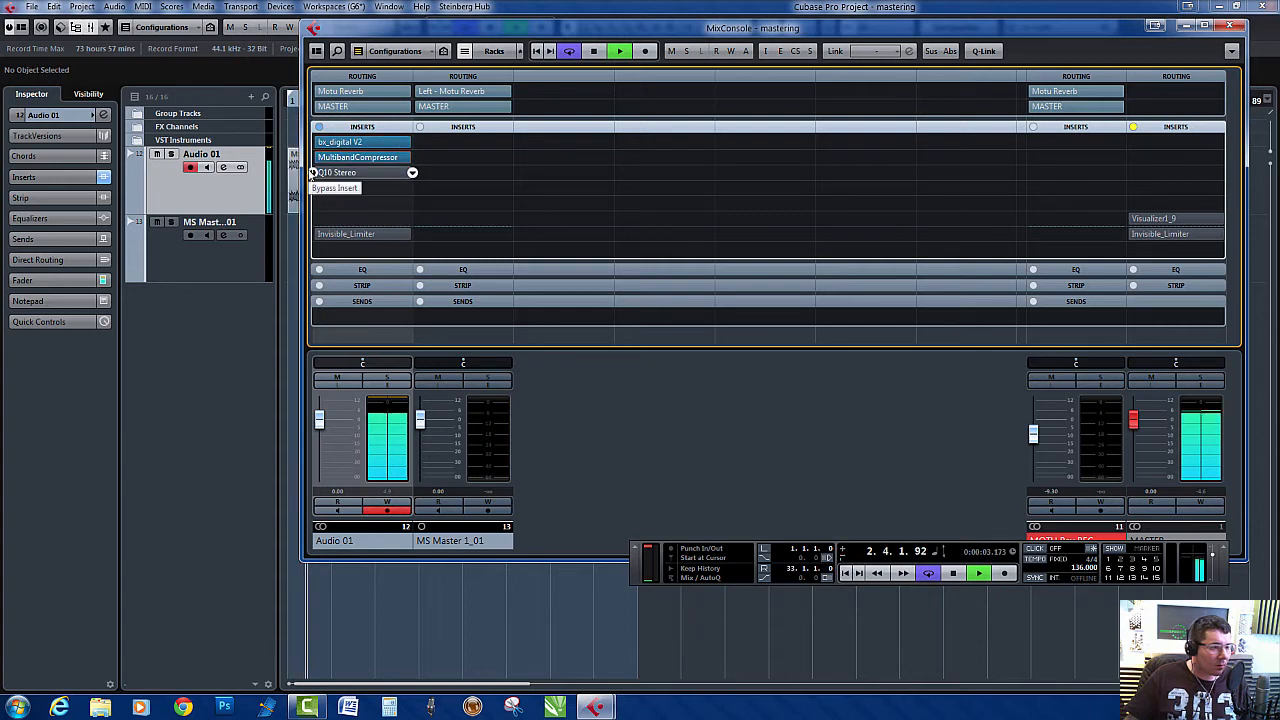
left_click(313, 173)
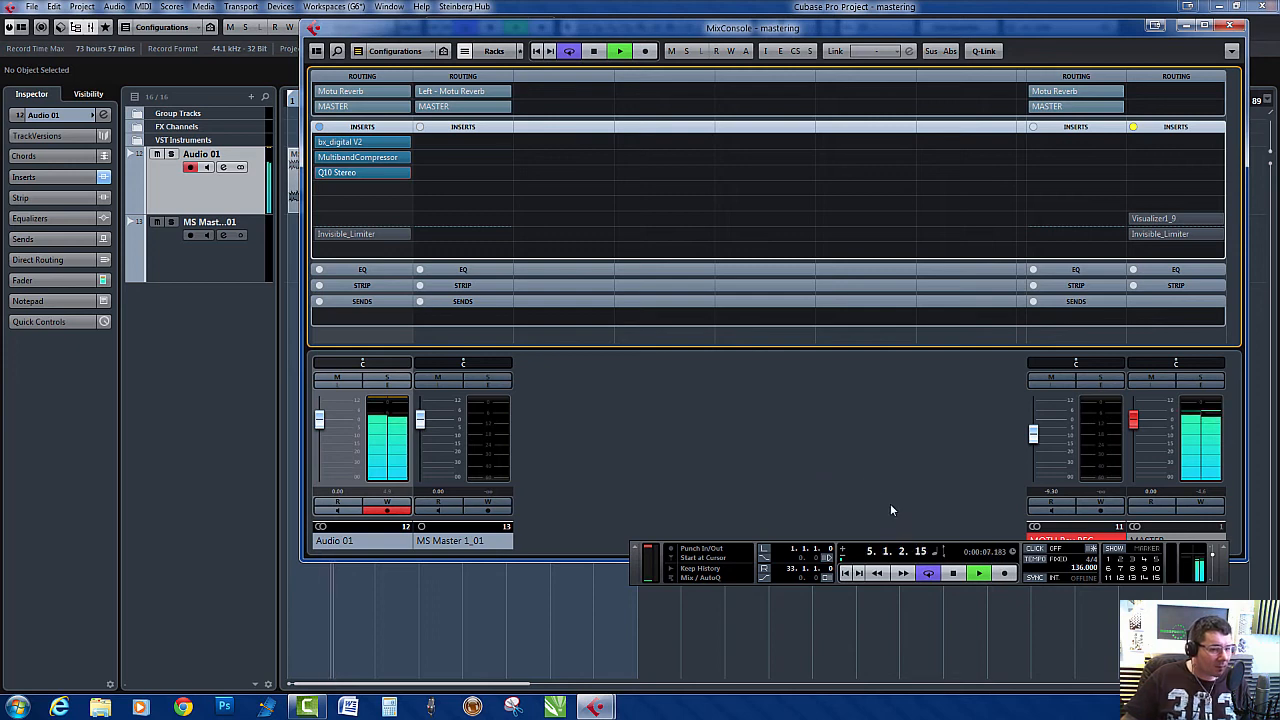
- Examine the Q10 equalizer curve on Audio 01 during playback, stop playback and close the plug-in
left_click(368, 172)
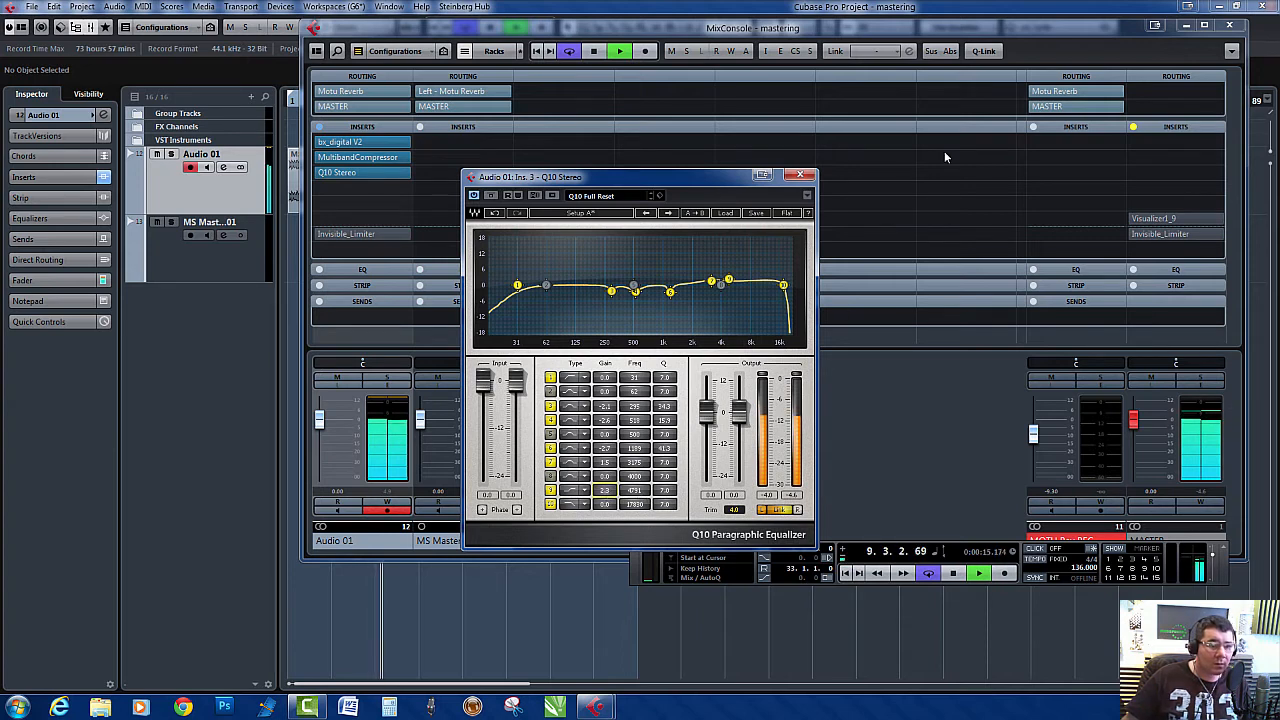
key("space")
left_click(806, 177)
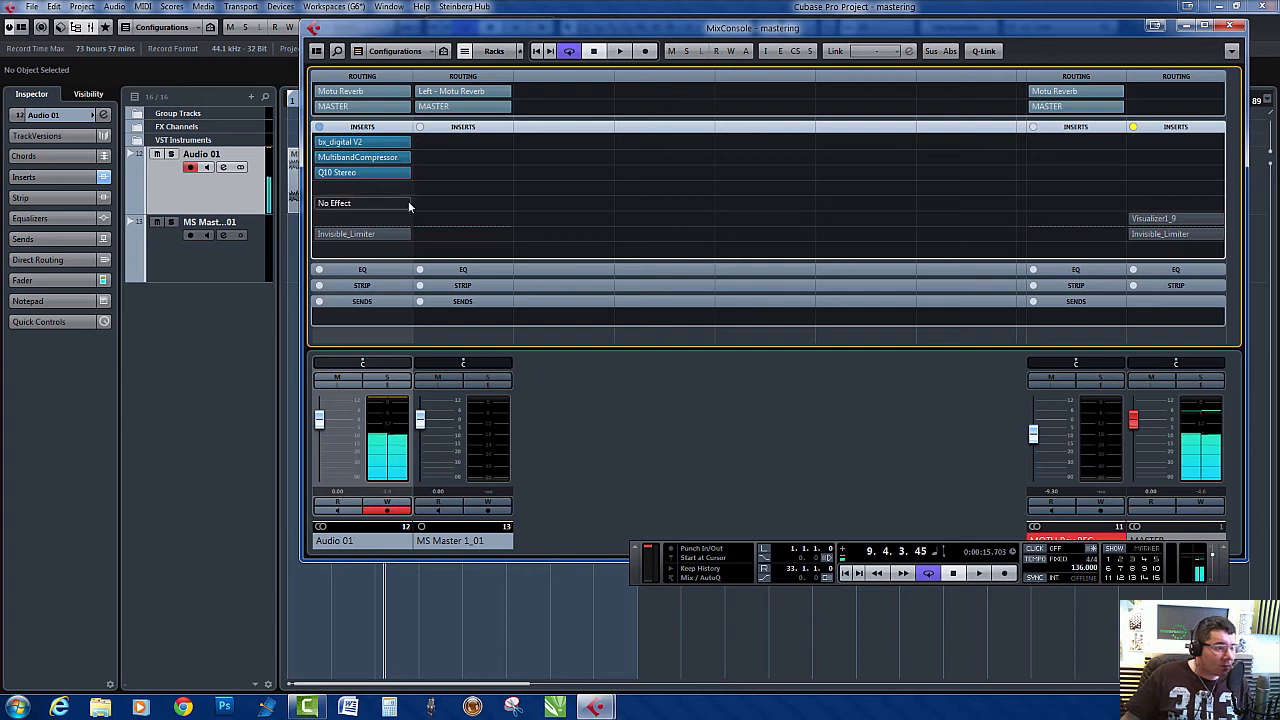
- Add the SSLChannel Stereo channel strip to Audio 01's fourth insert slot
left_click(411, 188)
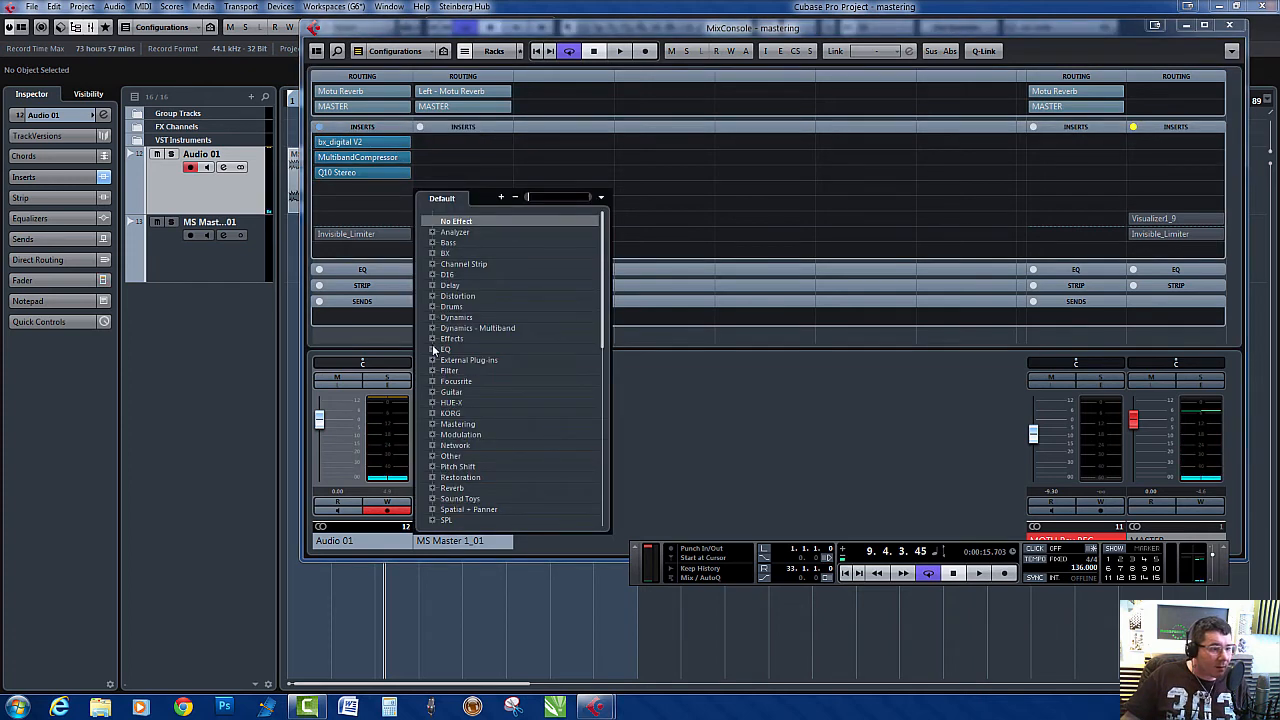
left_click(432, 264)
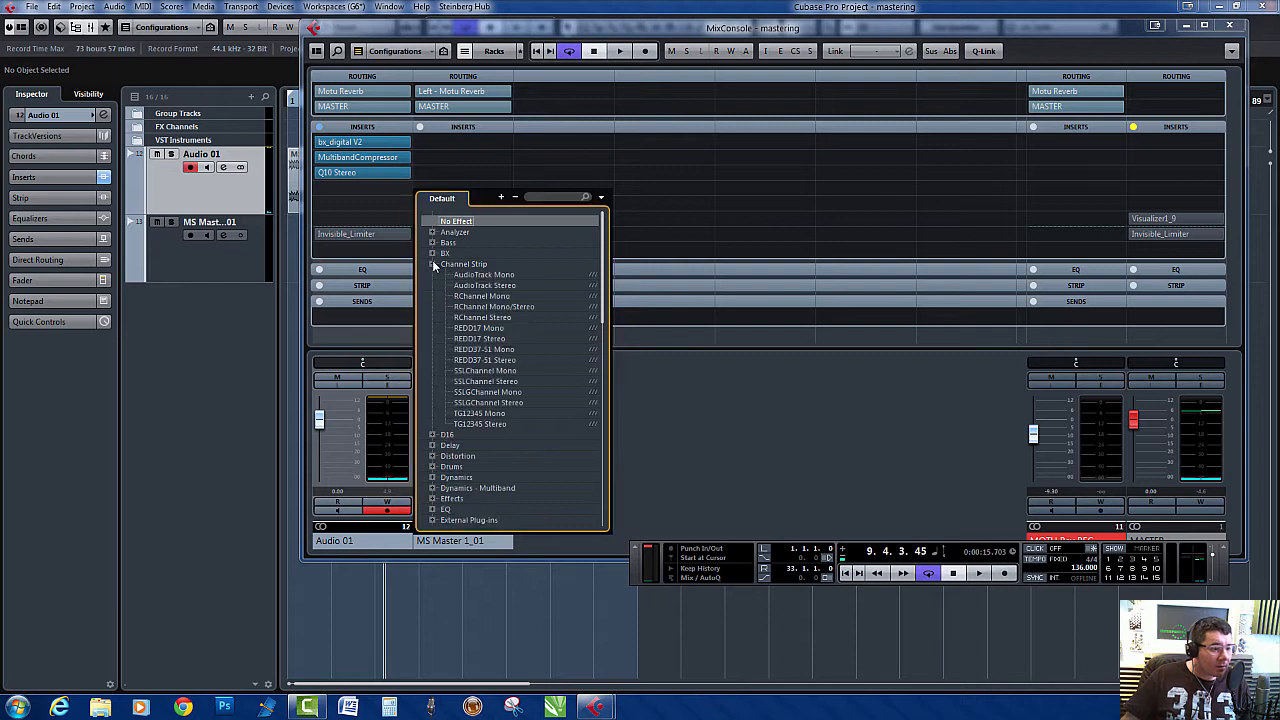
left_click(486, 381)
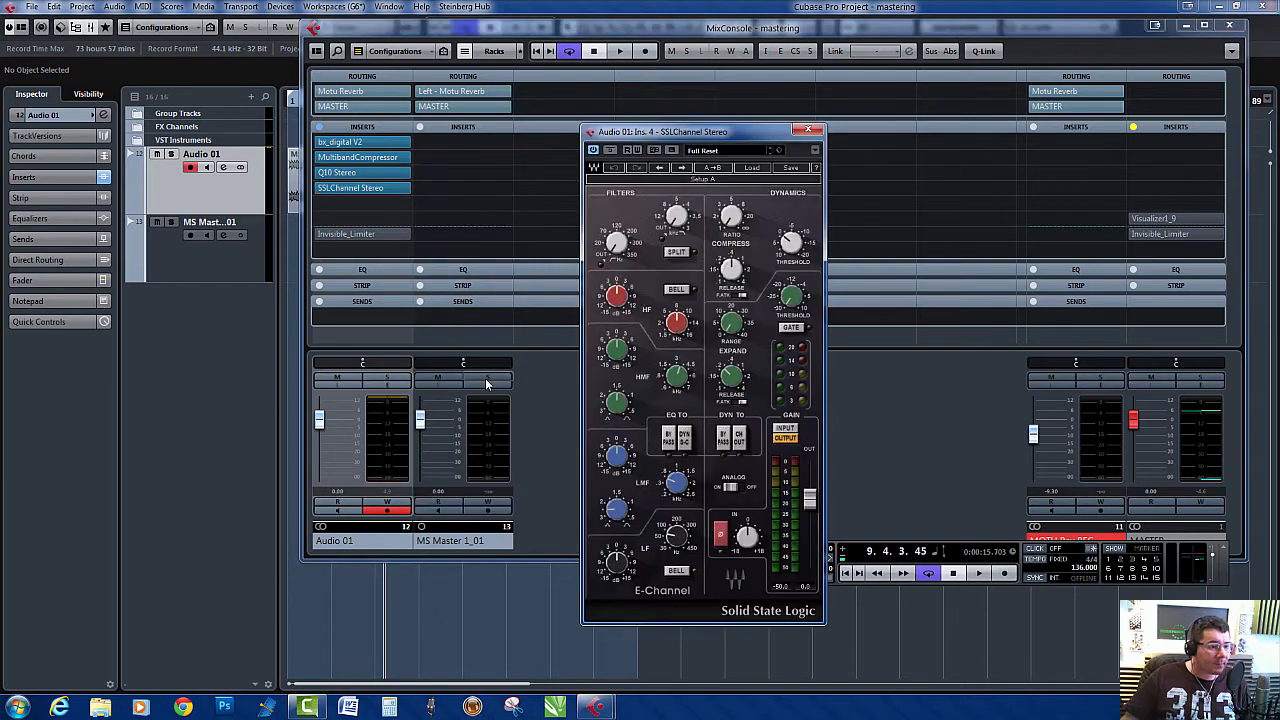
- Load the CLA ModernRibbon Room preset in the SSLChannel plug-in
left_click(729, 150)
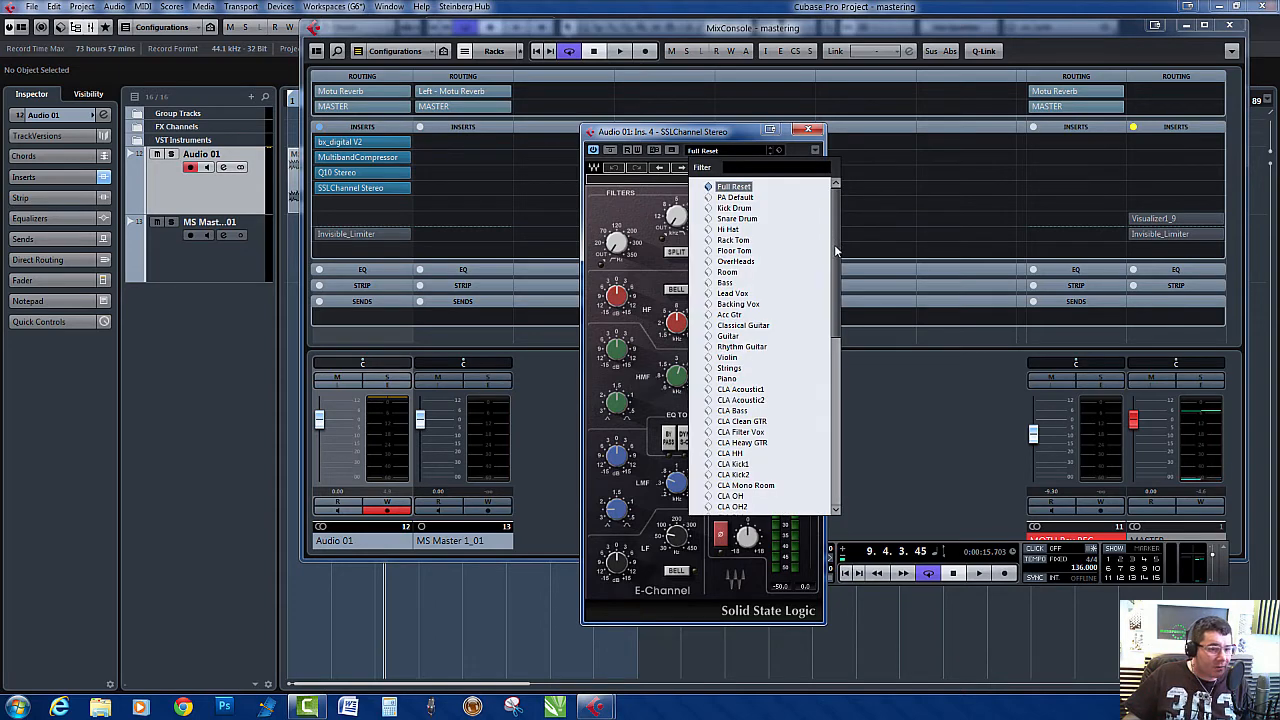
left_click_drag(838, 250, 840, 374)
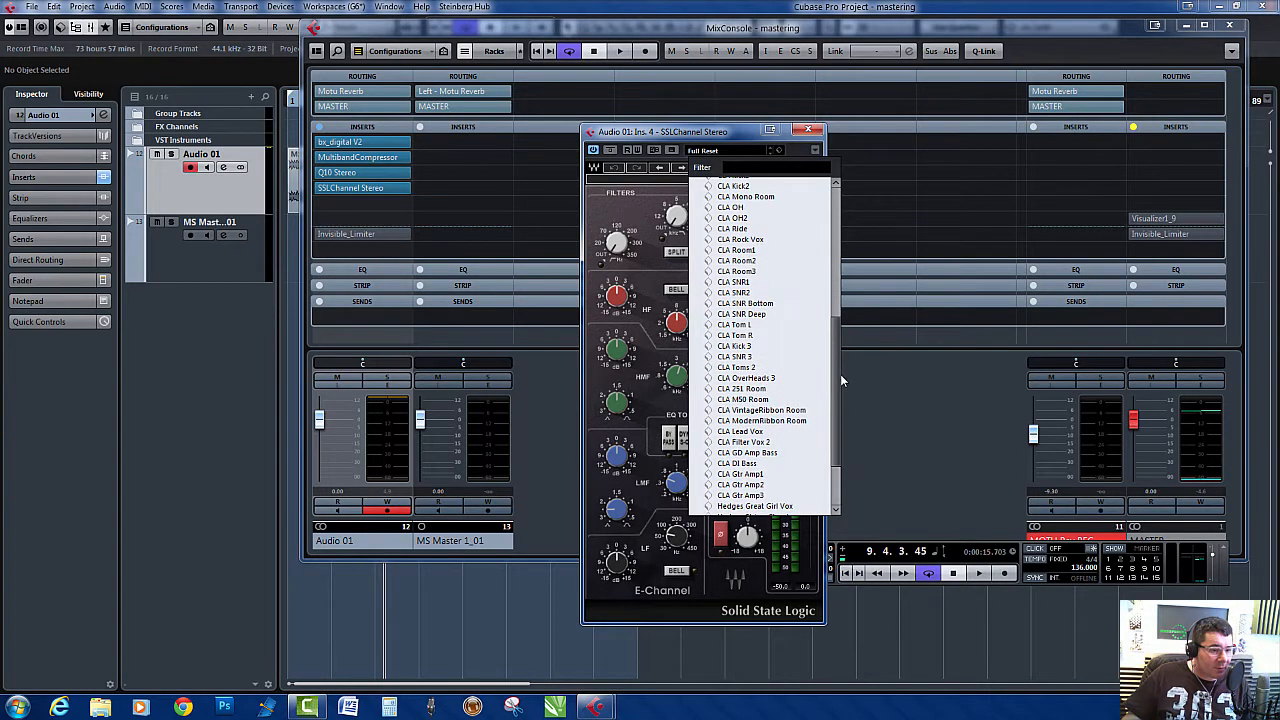
left_click(785, 421)
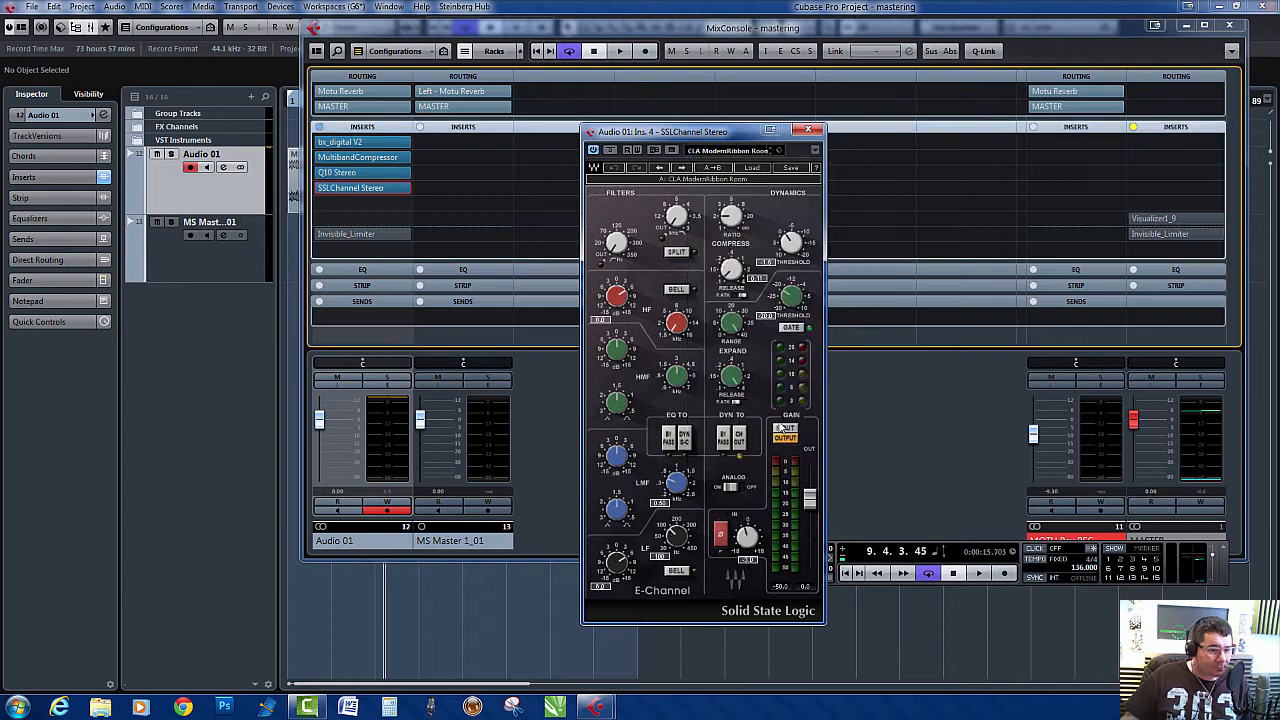
- Engage the SSLChannel's low-cut filter at a low frequency and raise the compressor's release while auditioning the track
key("space")
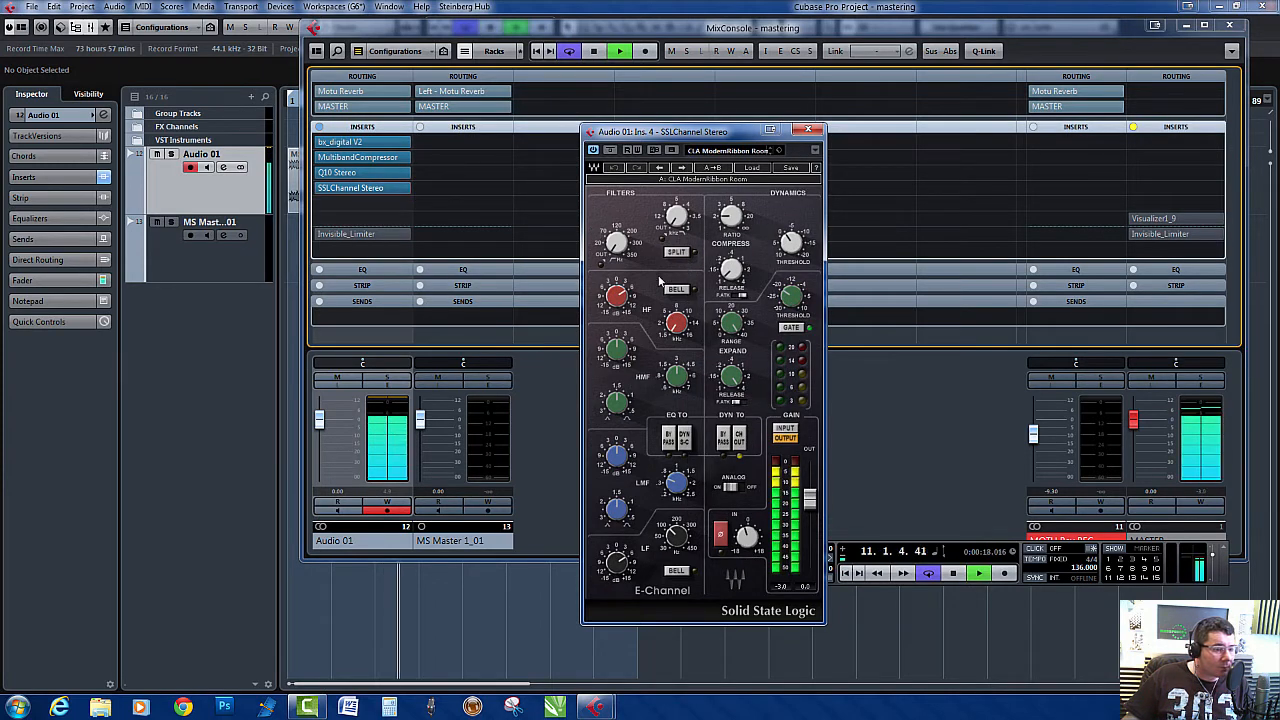
left_click_drag(629, 244, 629, 234)
key("space")
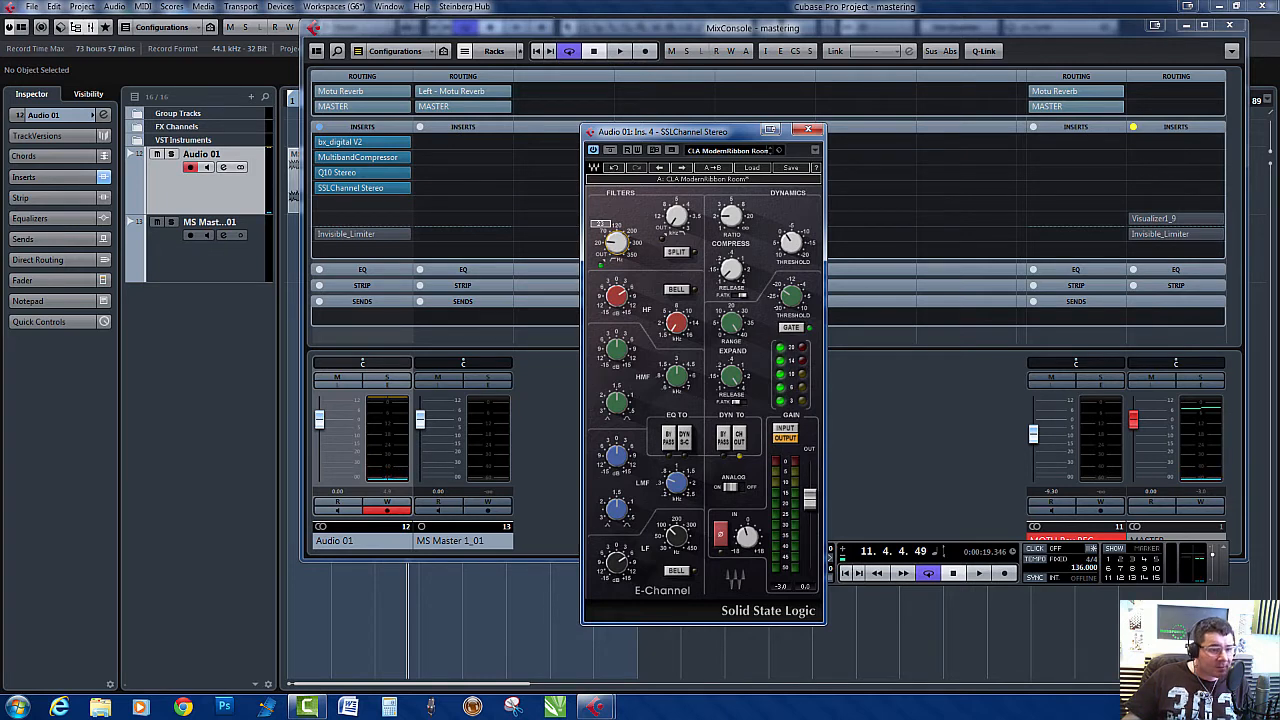
key("space")
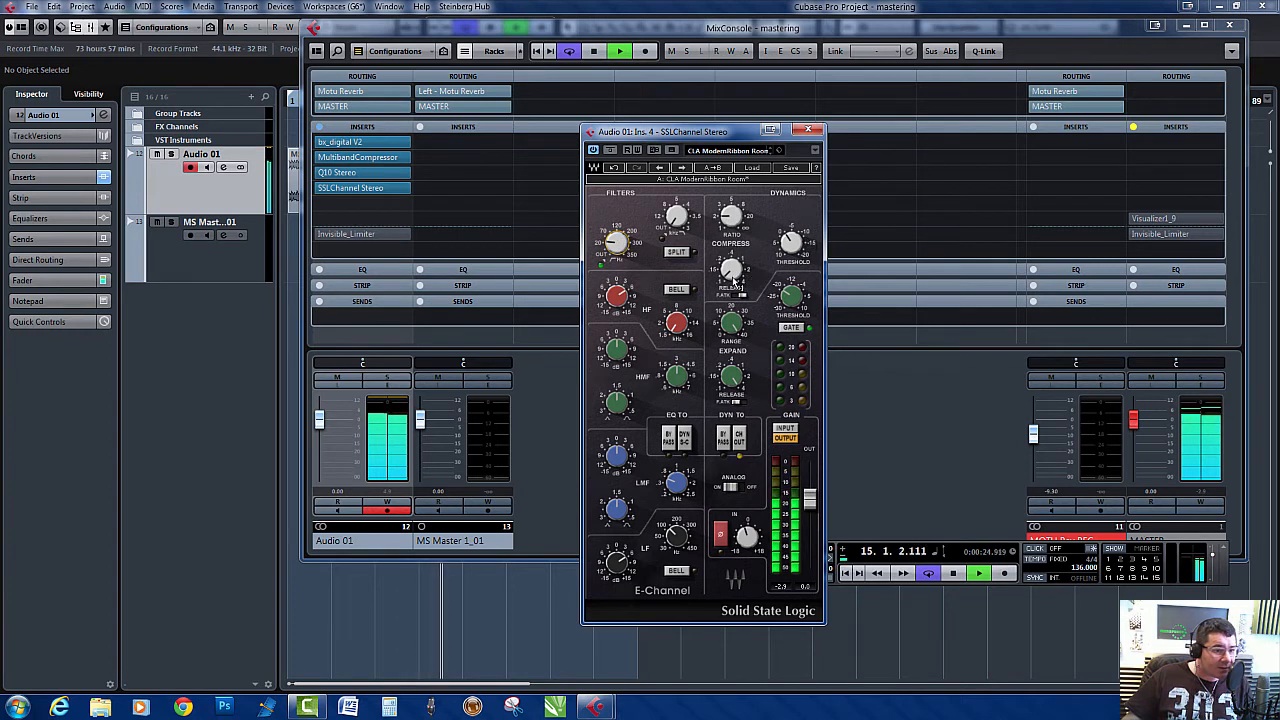
left_click_drag(737, 279, 733, 269)
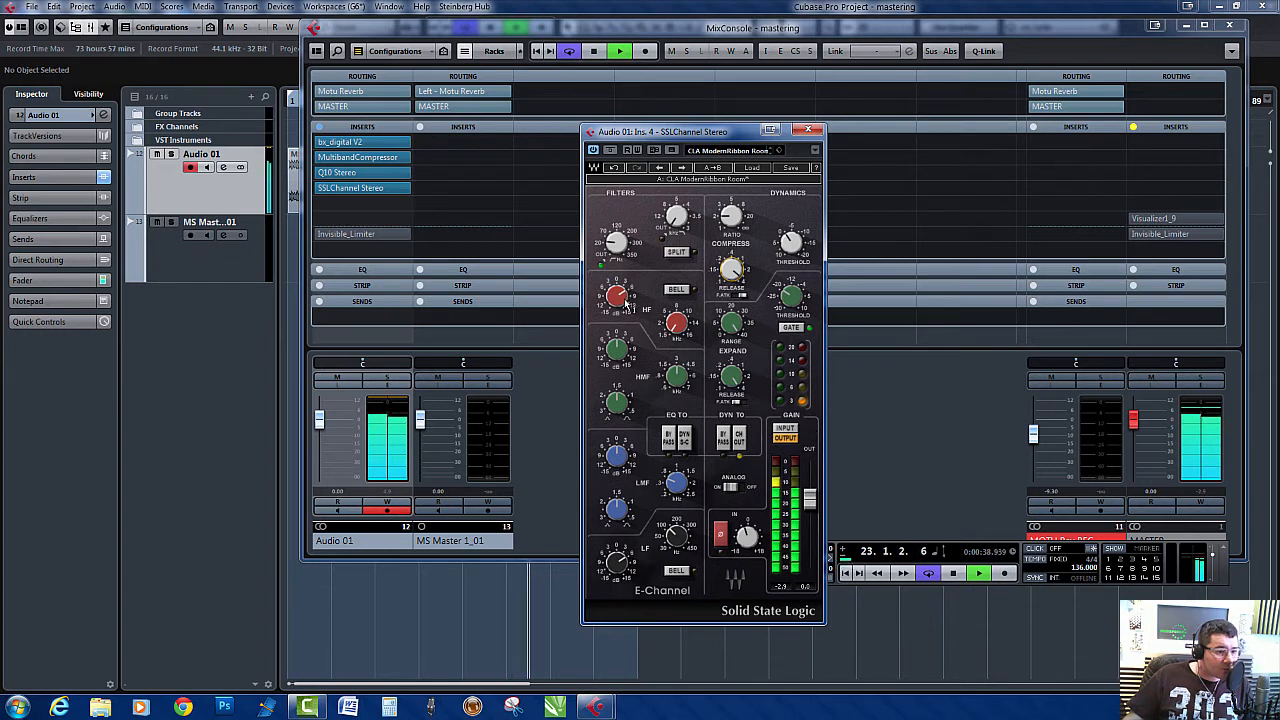
- Fine-tune the SSLChannel's HF gain and its LF band during playback
mouse_move(627, 304)
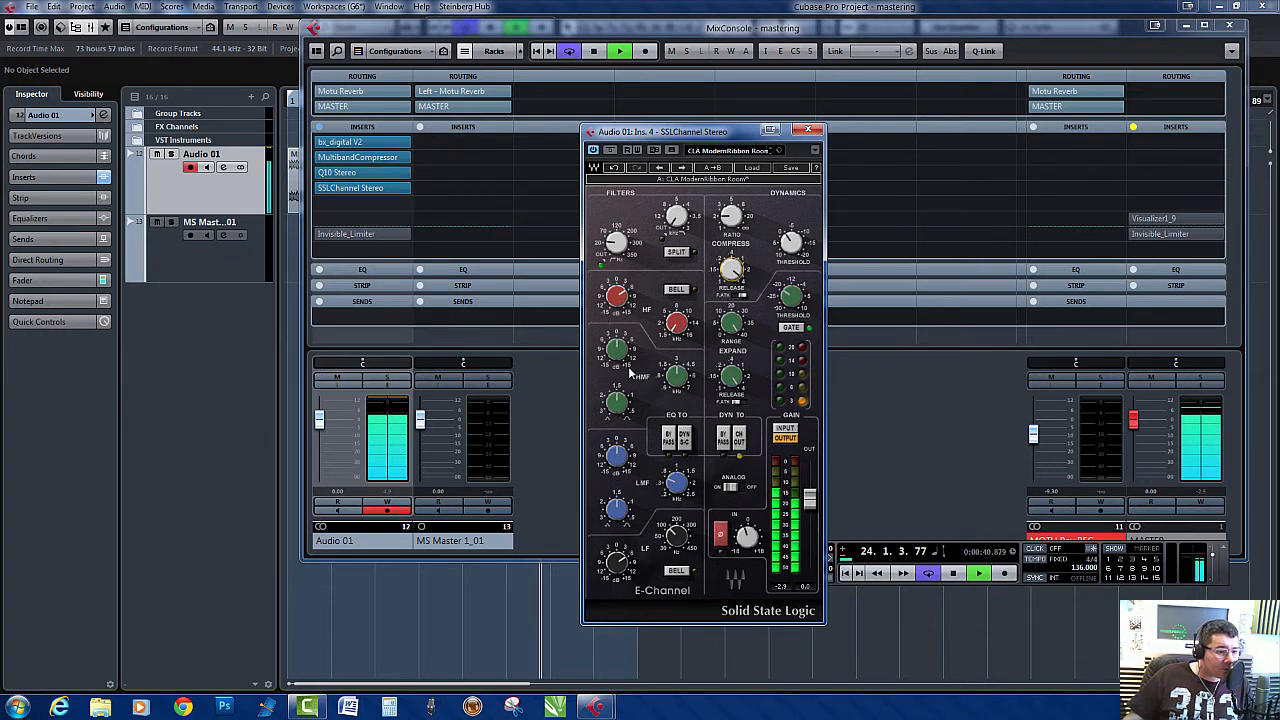
left_click_drag(615, 303, 641, 351)
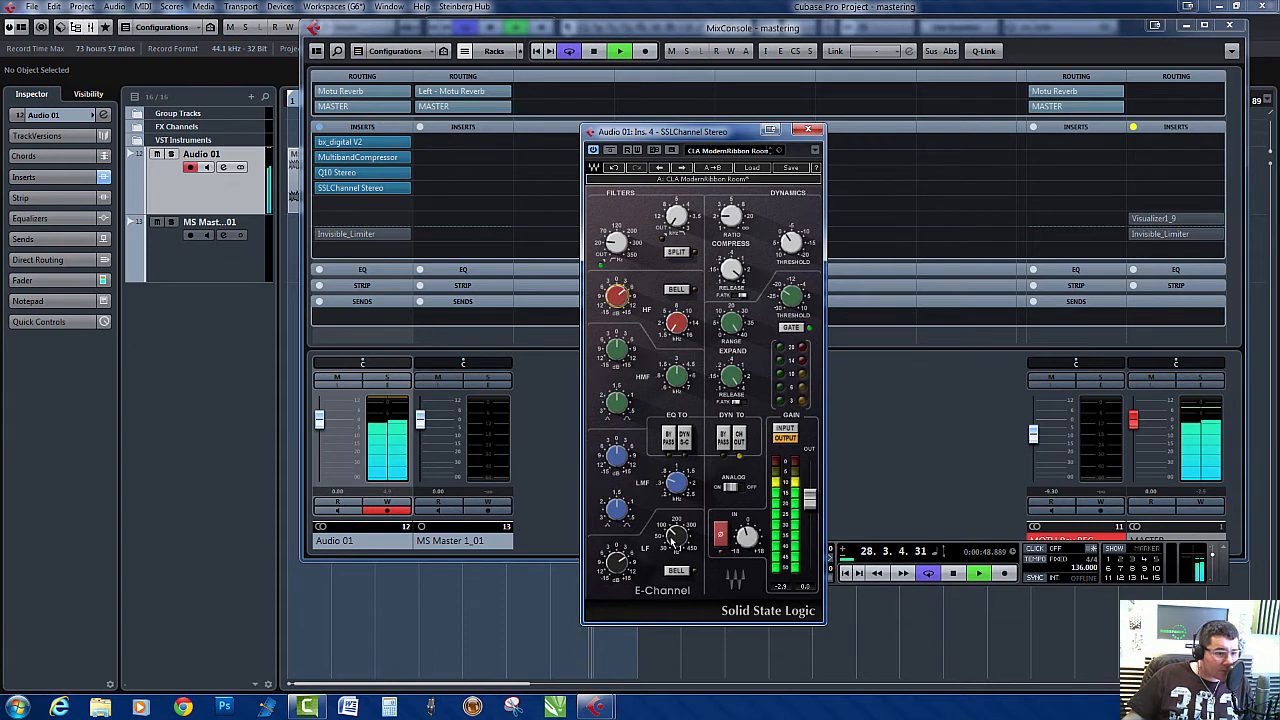
left_click_drag(617, 561, 622, 566)
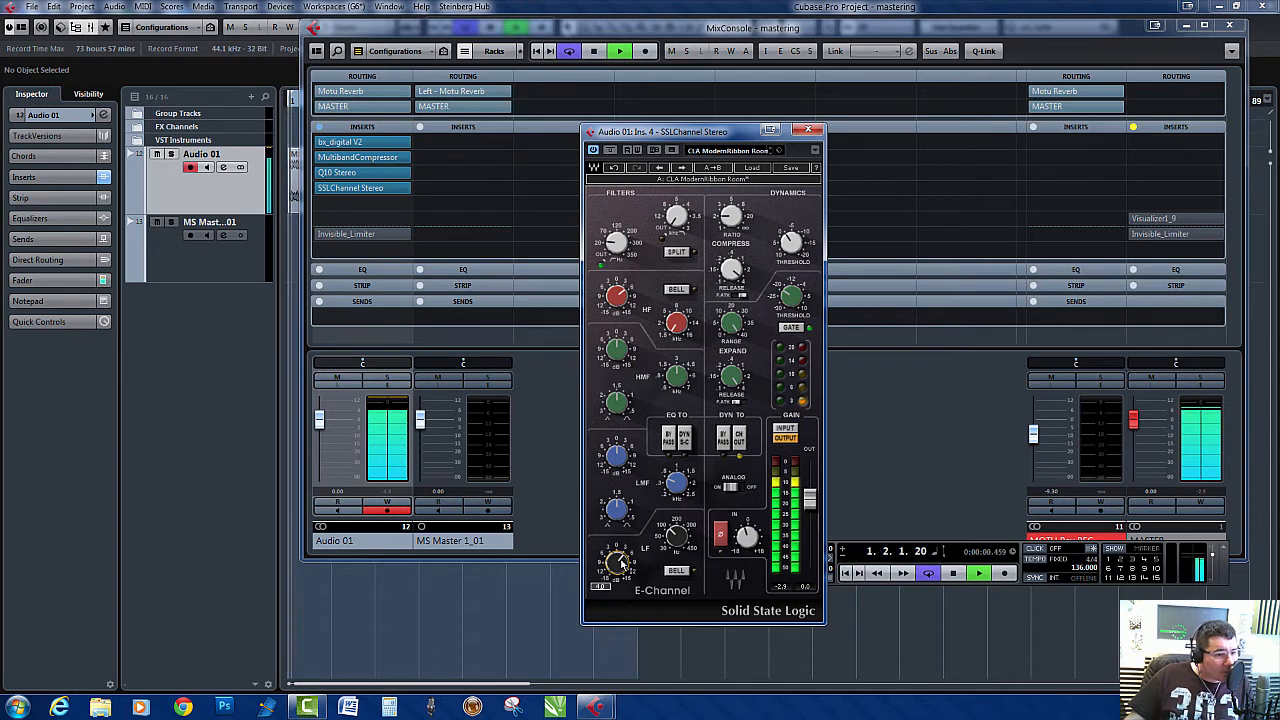
left_click_drag(617, 561, 617, 561)
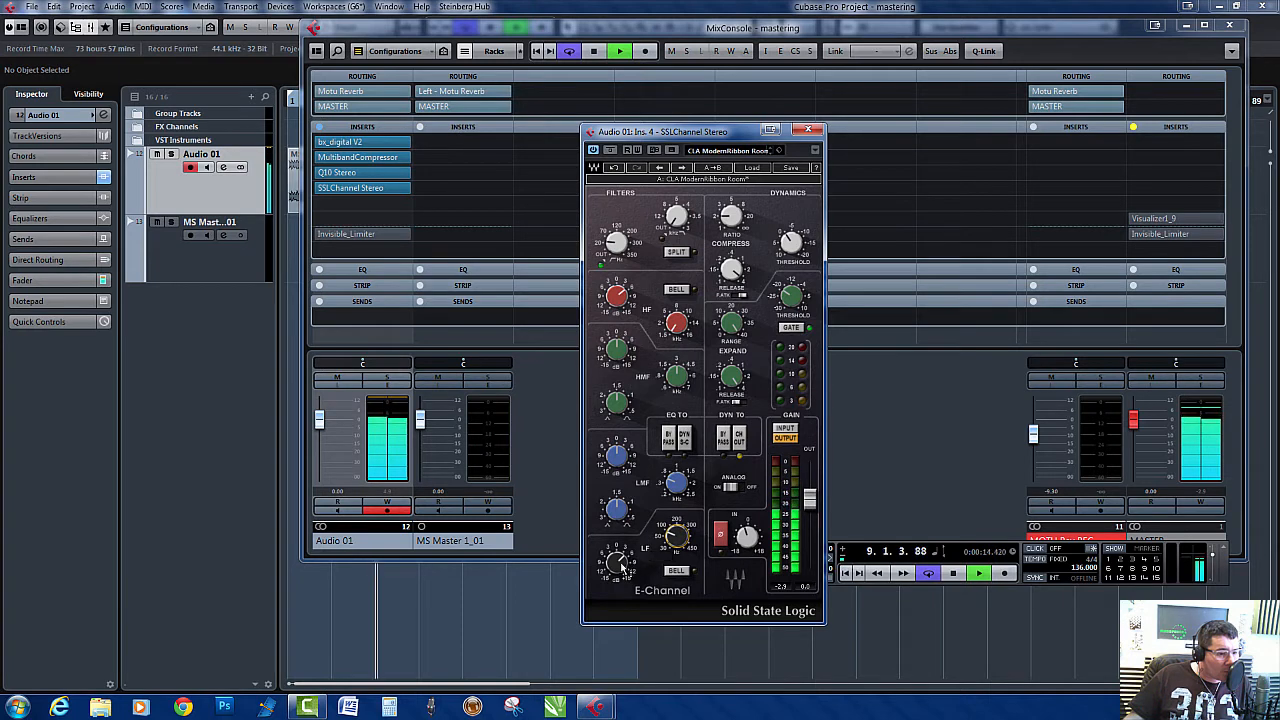
mouse_move(617, 563)
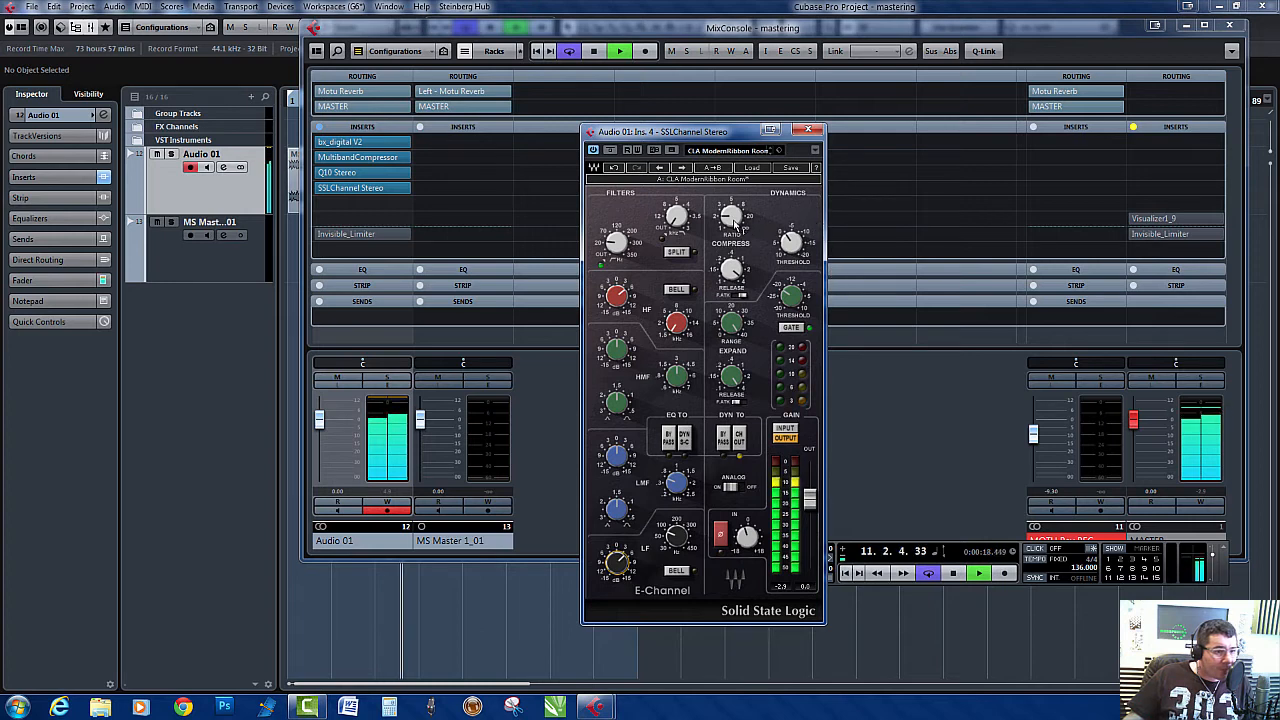
- Adjust the SSLChannel compressor's ratio and threshold, and compare the plug-in bypassed and active before closing it
mouse_move(732, 215)
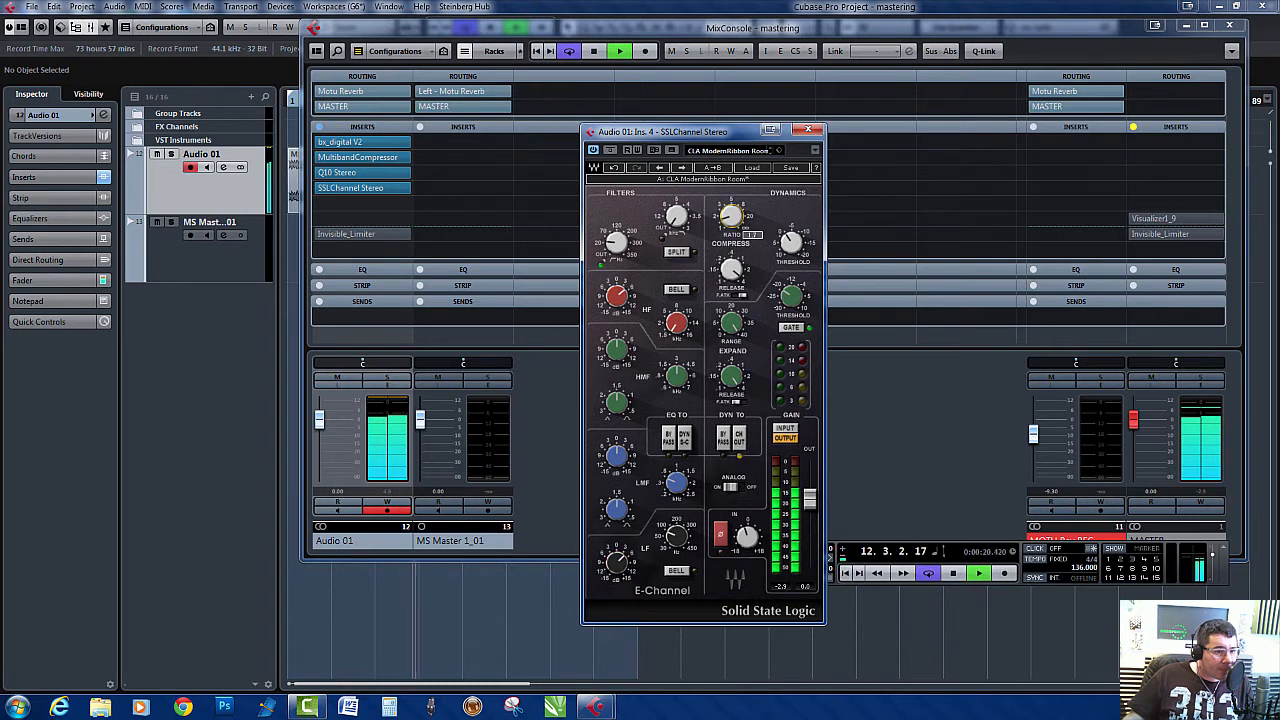
mouse_move(790, 241)
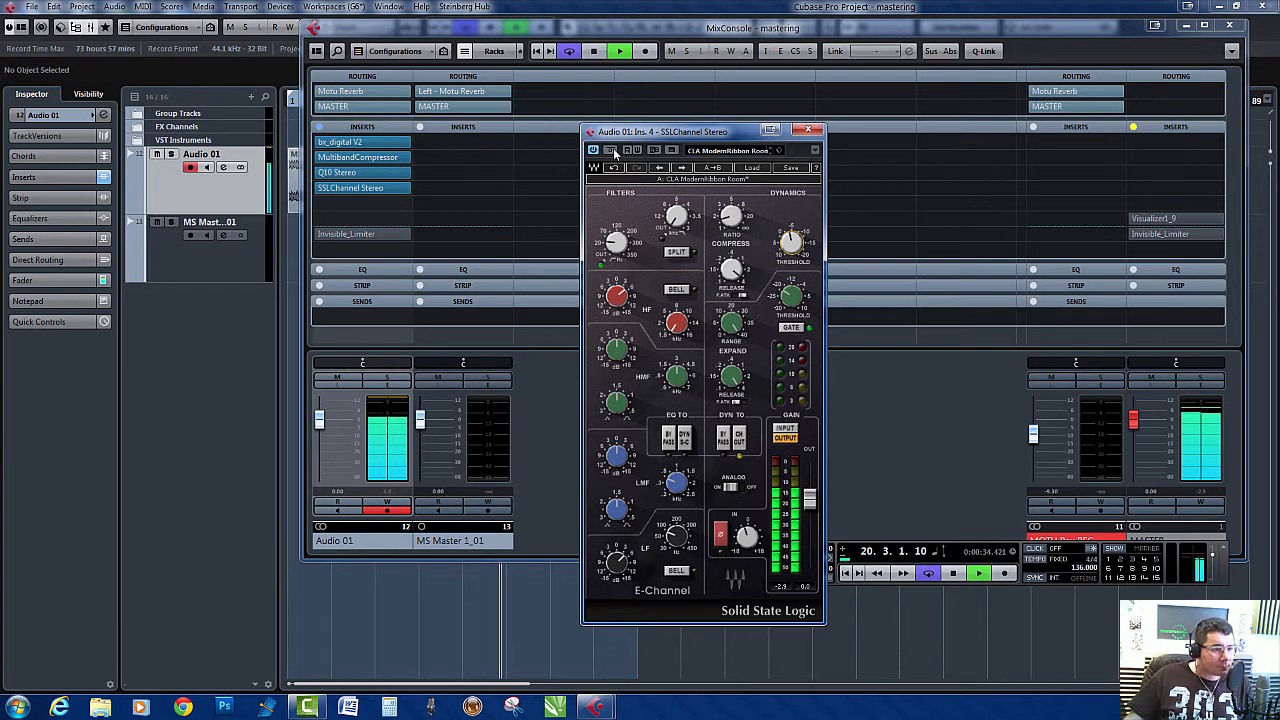
left_click(610, 150)
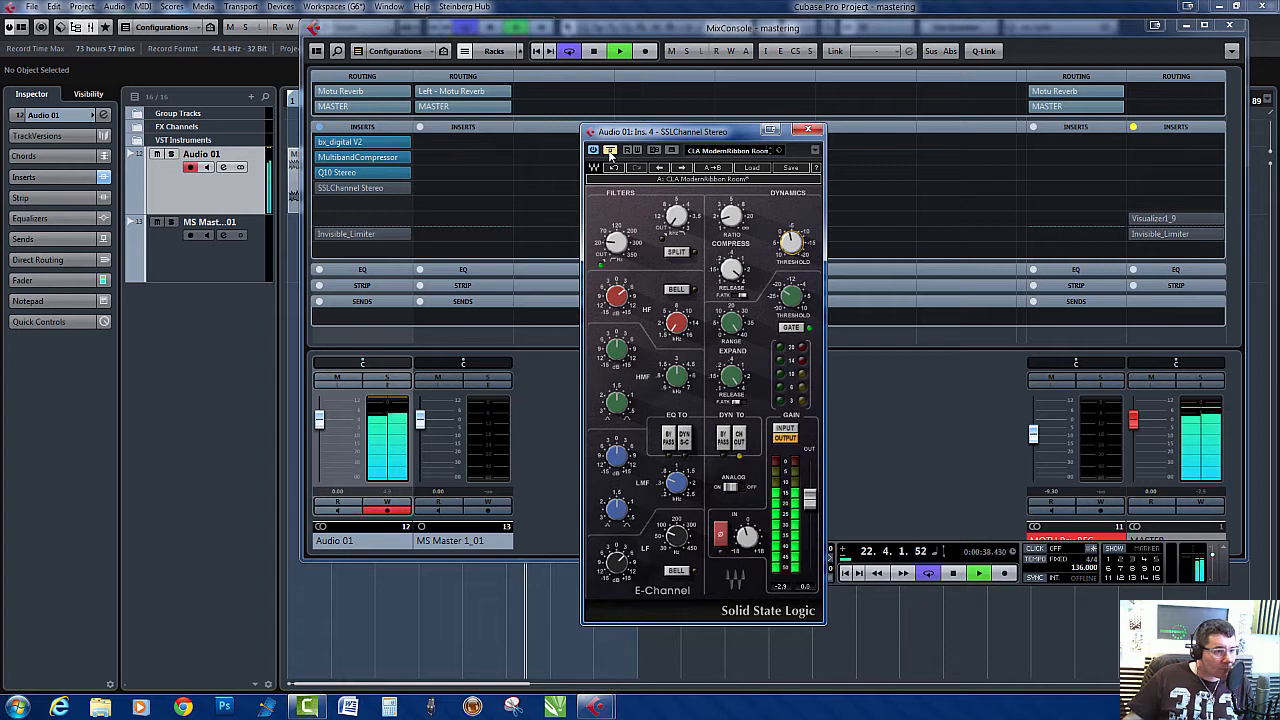
left_click(610, 151)
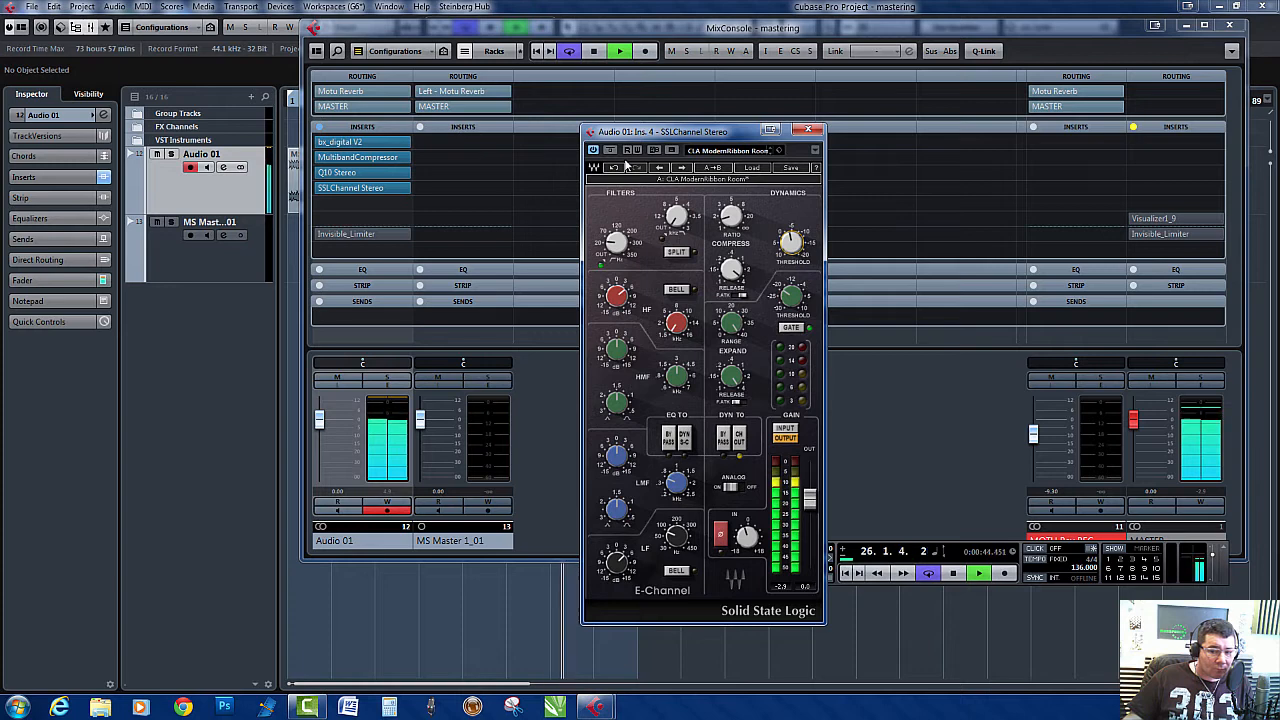
key("space")
left_click(808, 131)
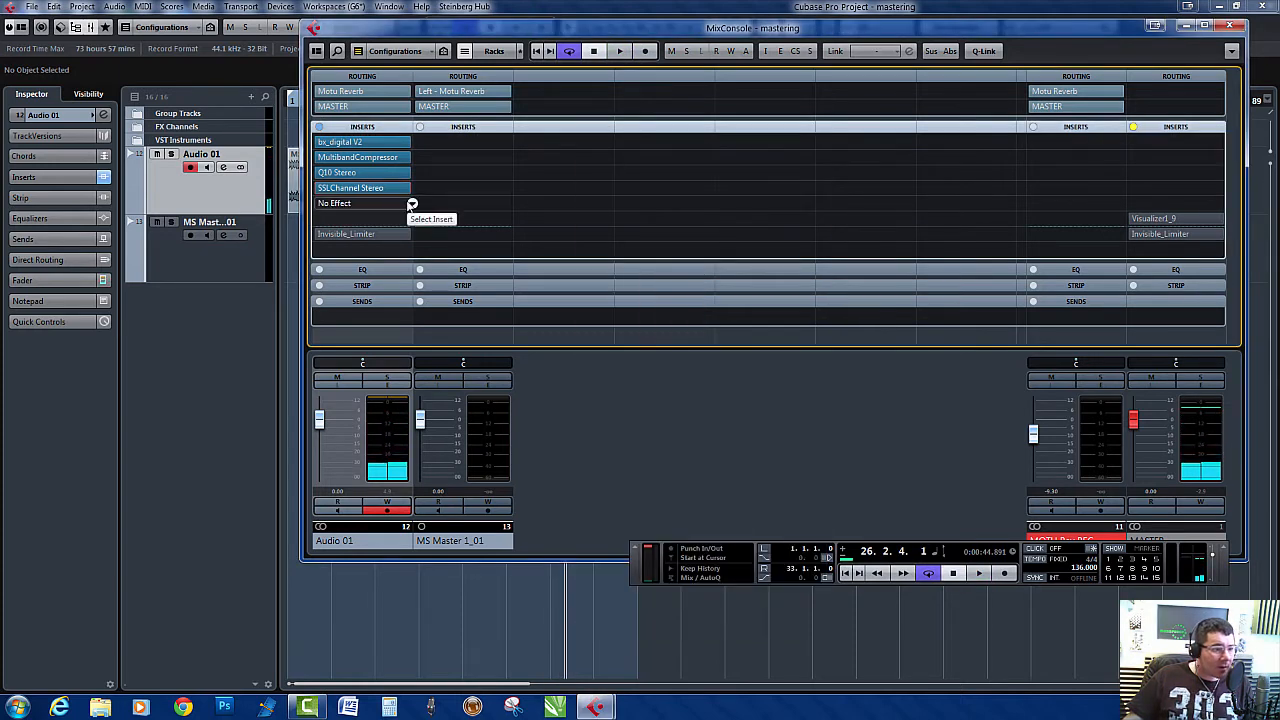
- Add the RC 48 reverb to Audio 01's fifth insert slot
left_click(407, 204)
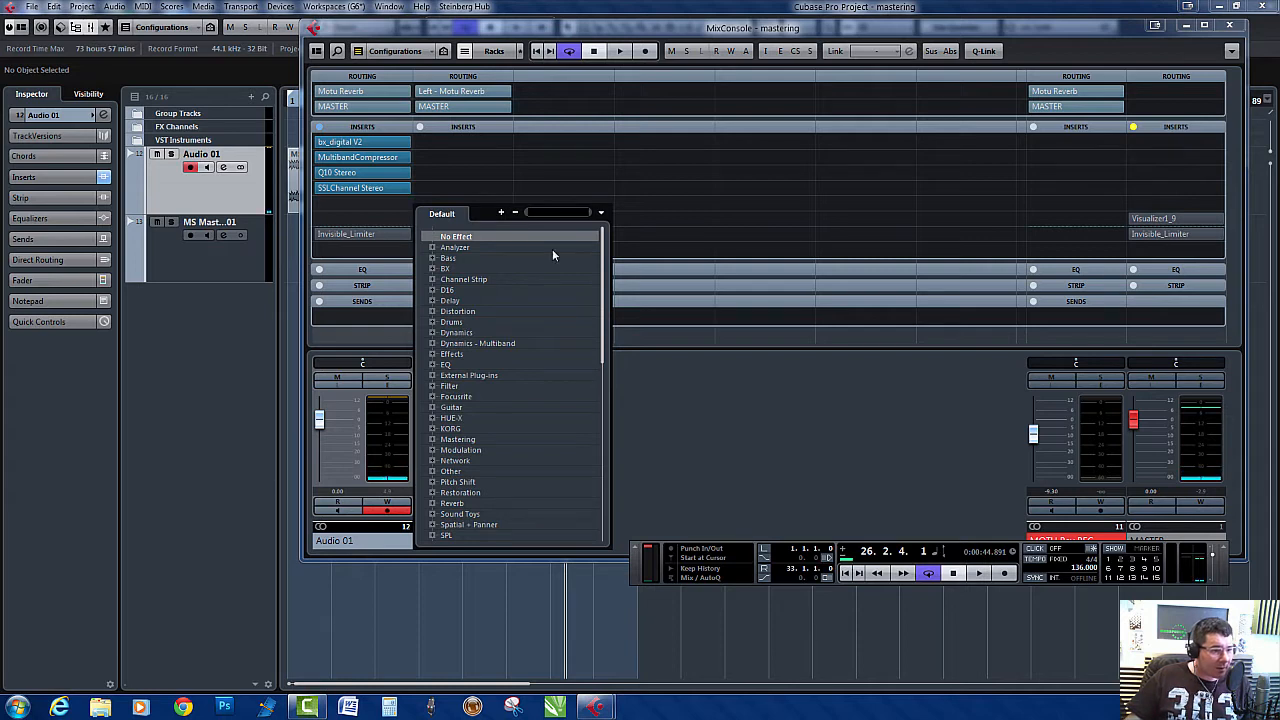
left_click_drag(603, 283, 600, 451)
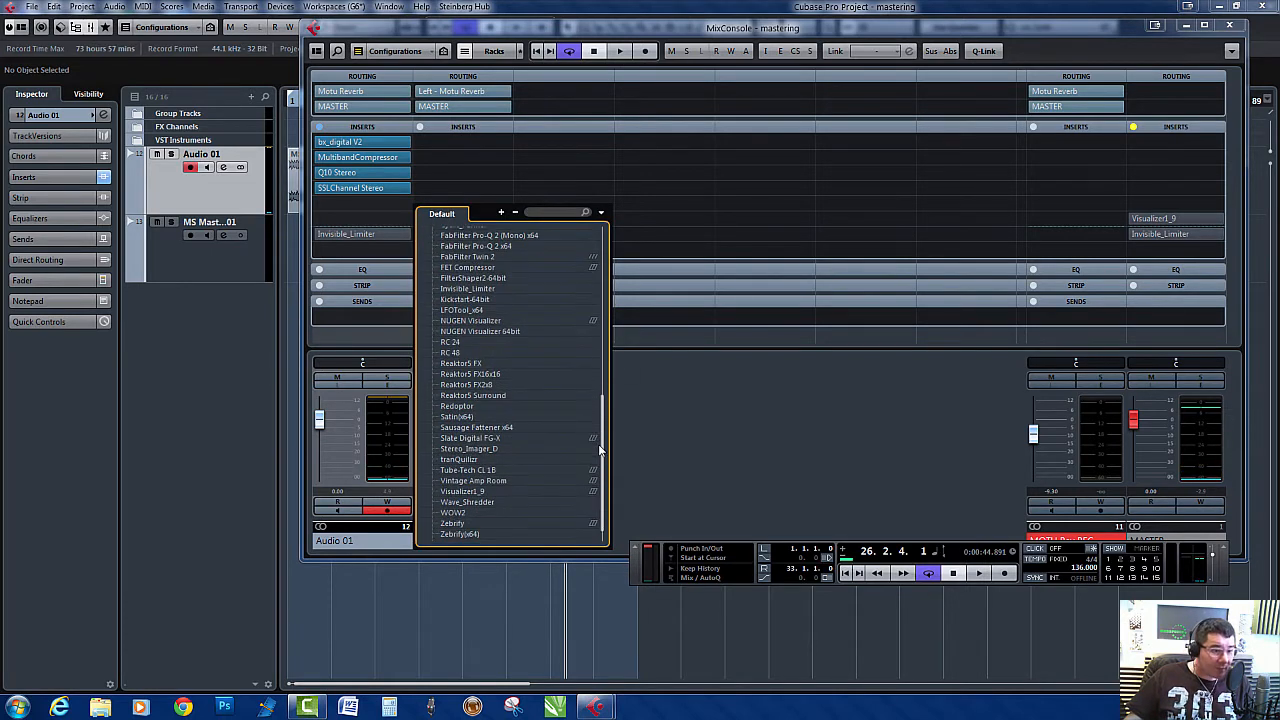
left_click(449, 352)
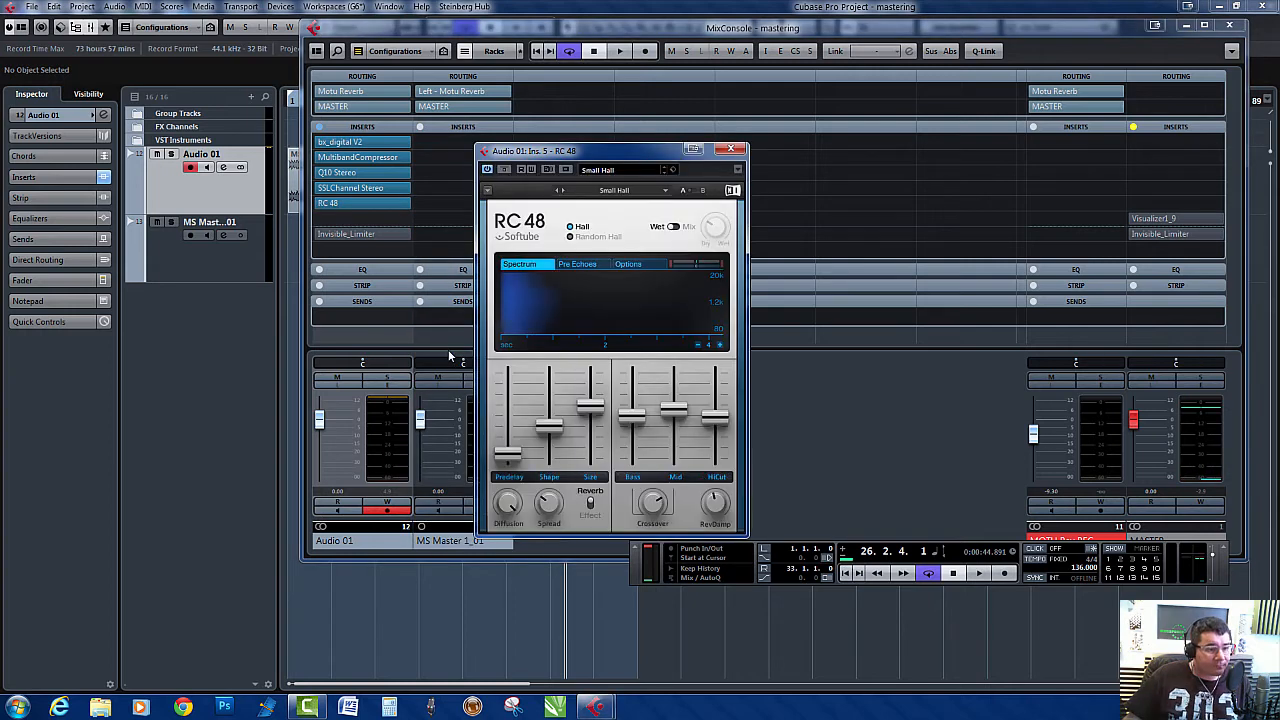
- Set the RC 48 reverb's Bass to 0.20 and Mid to 0.86 s, and raise HiCut slightly while auditioning the track
key("space")
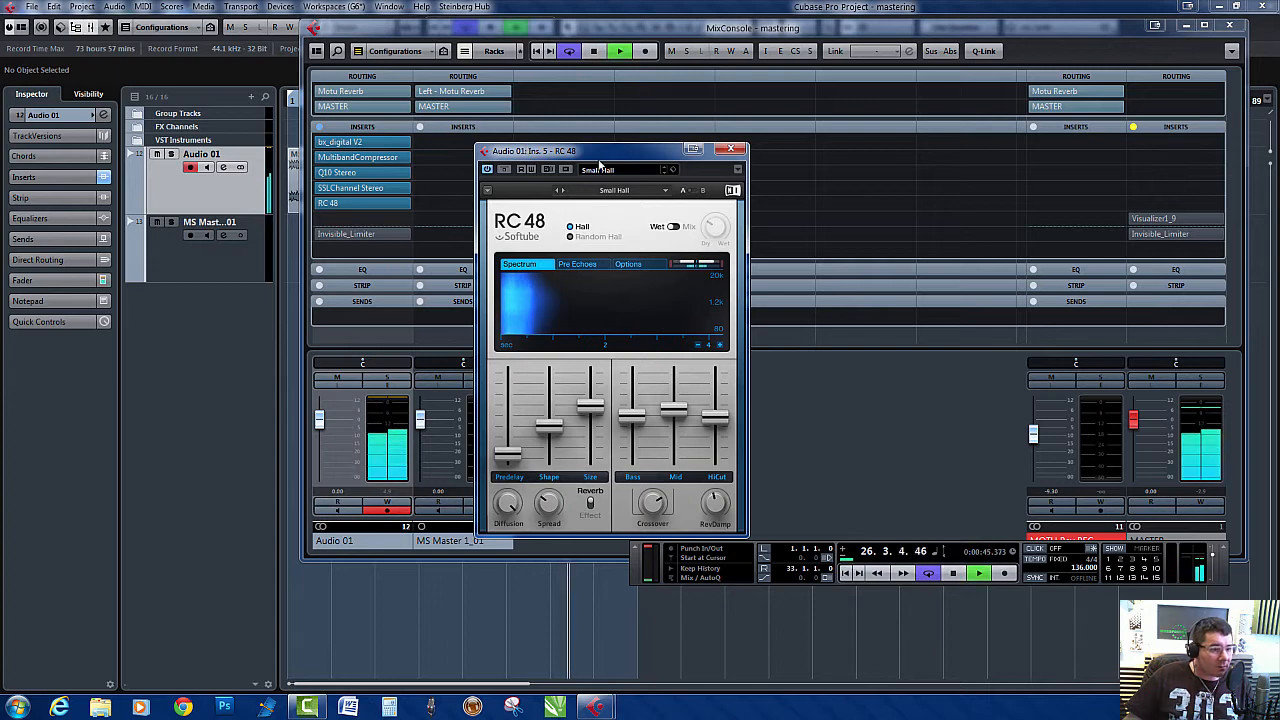
key("space")
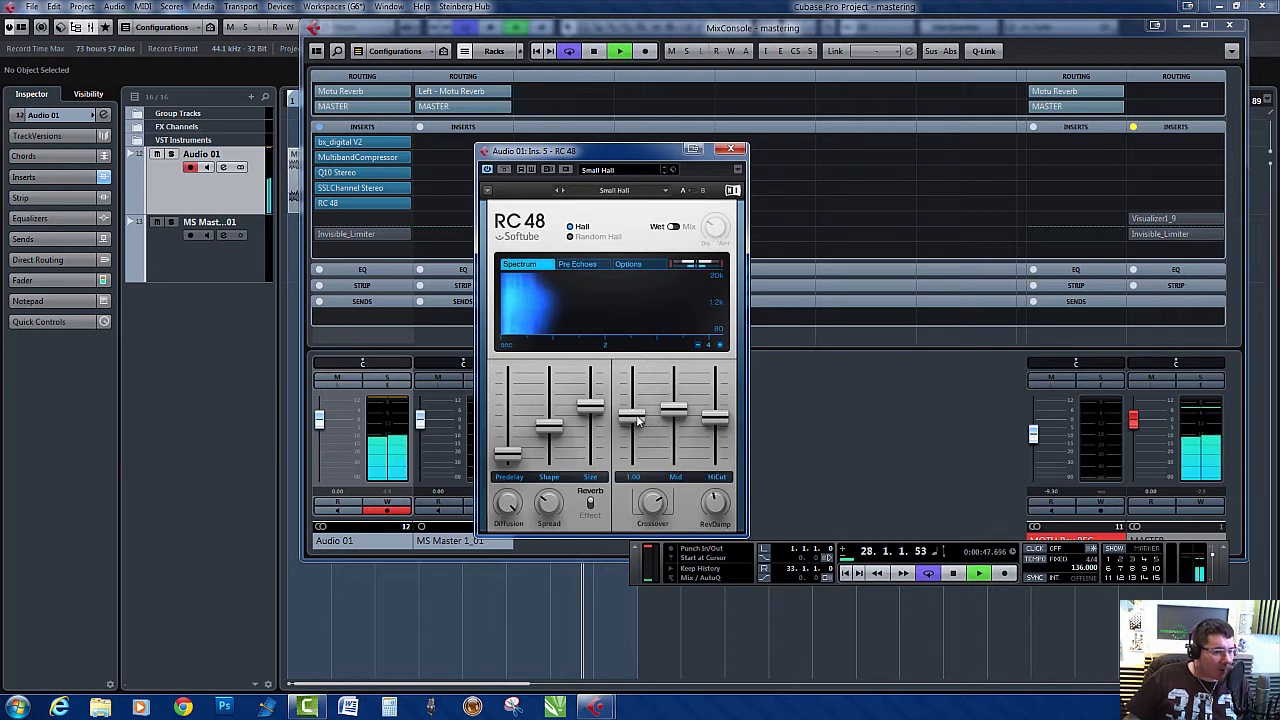
left_click_drag(632, 416, 632, 455)
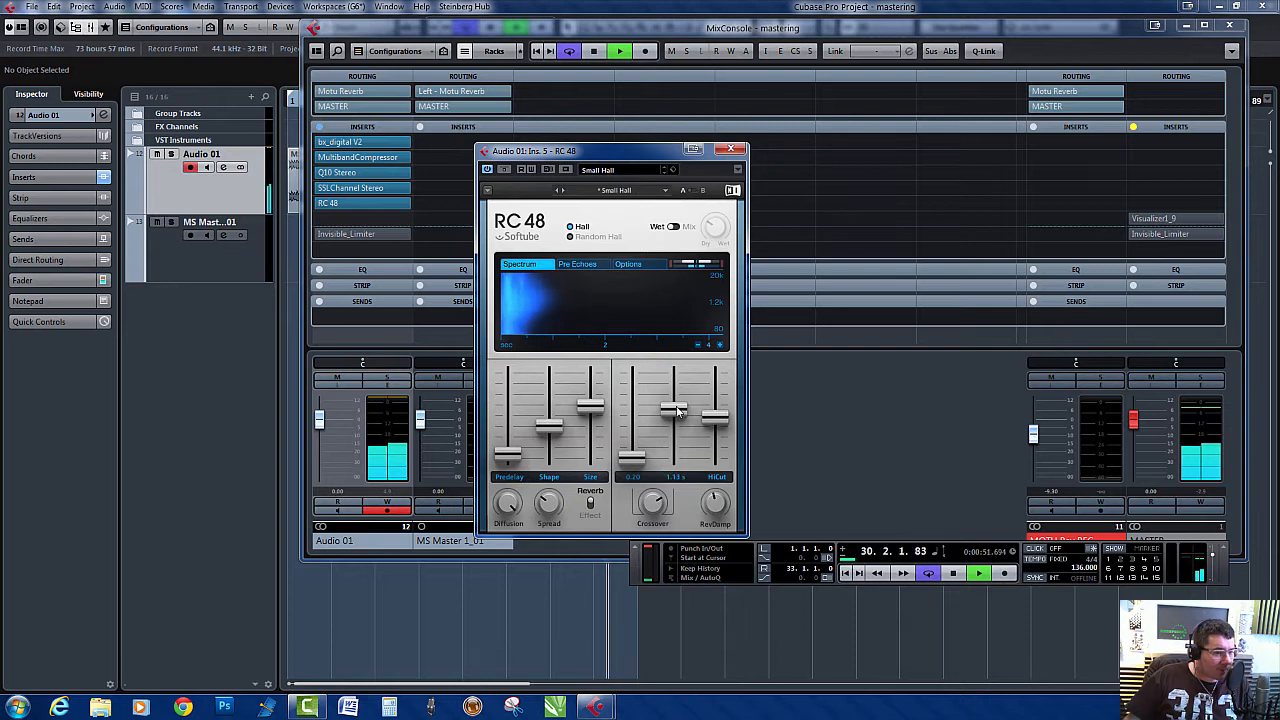
left_click_drag(674, 408, 674, 457)
left_click_drag(673, 452, 715, 414)
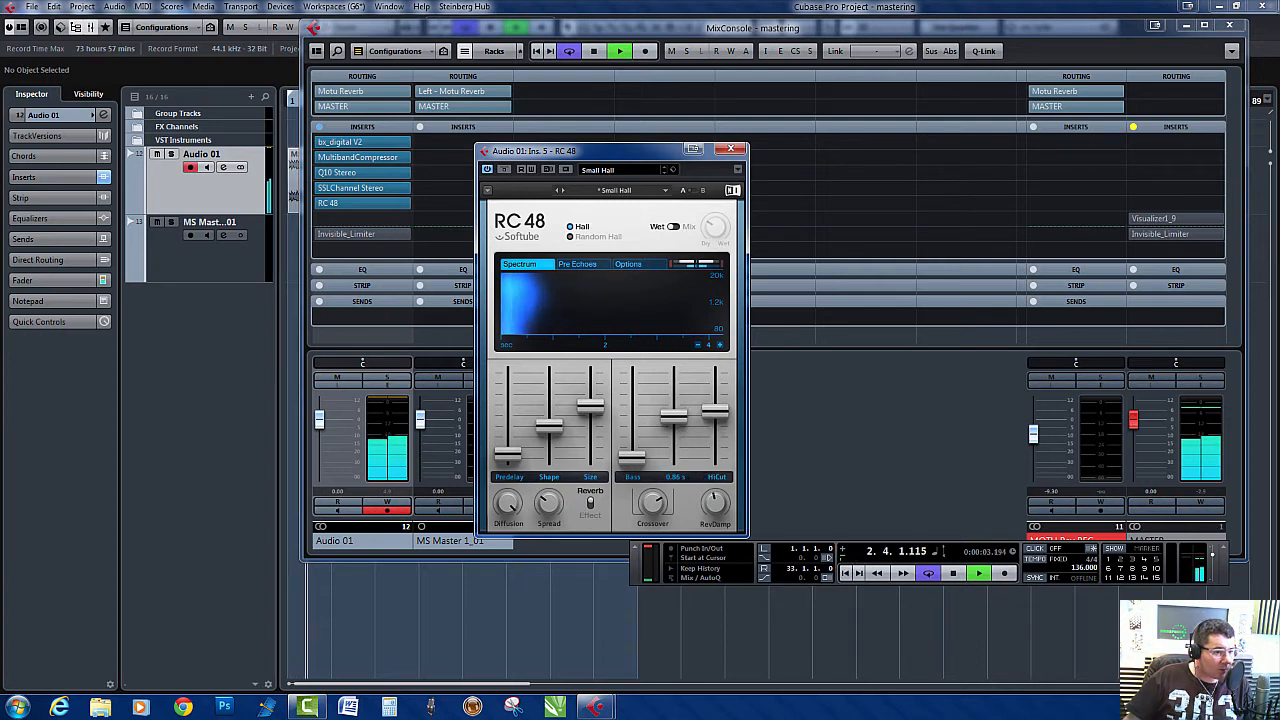
- Lower the RC 48 reverb's Shape and Size, adjust its Predelay, and switch it from Wet to Mix at about 25% wet
left_click_drag(549, 425, 508, 456)
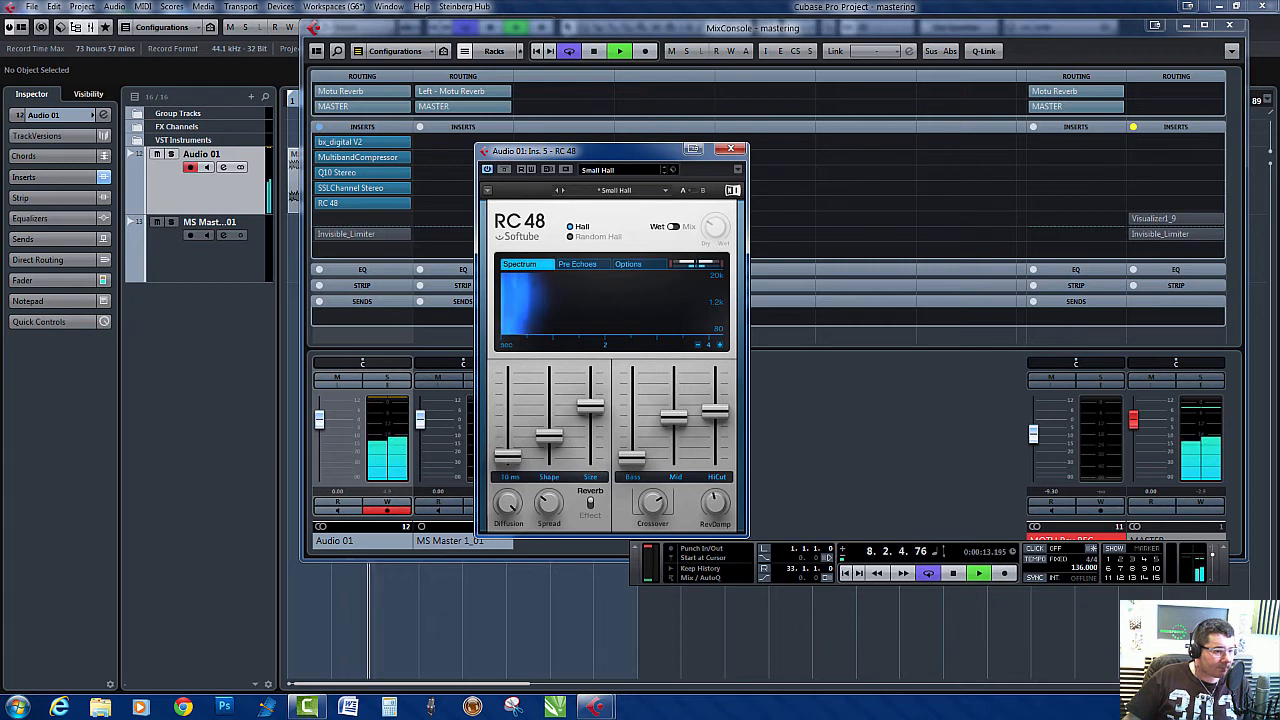
left_click_drag(590, 406, 590, 420)
left_click(674, 227)
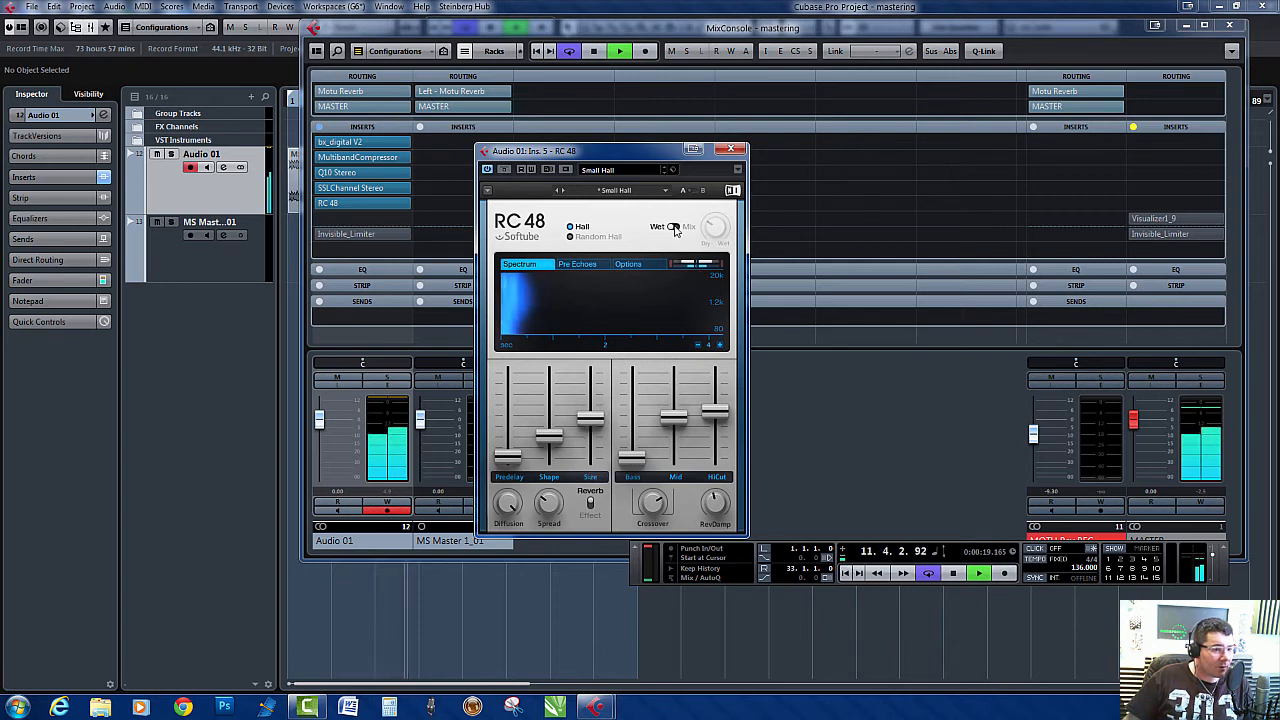
mouse_move(715, 227)
left_mouse_down()
mouse_move(715, 190)
mouse_move(715, 253)
mouse_move(706, 227)
left_mouse_up()
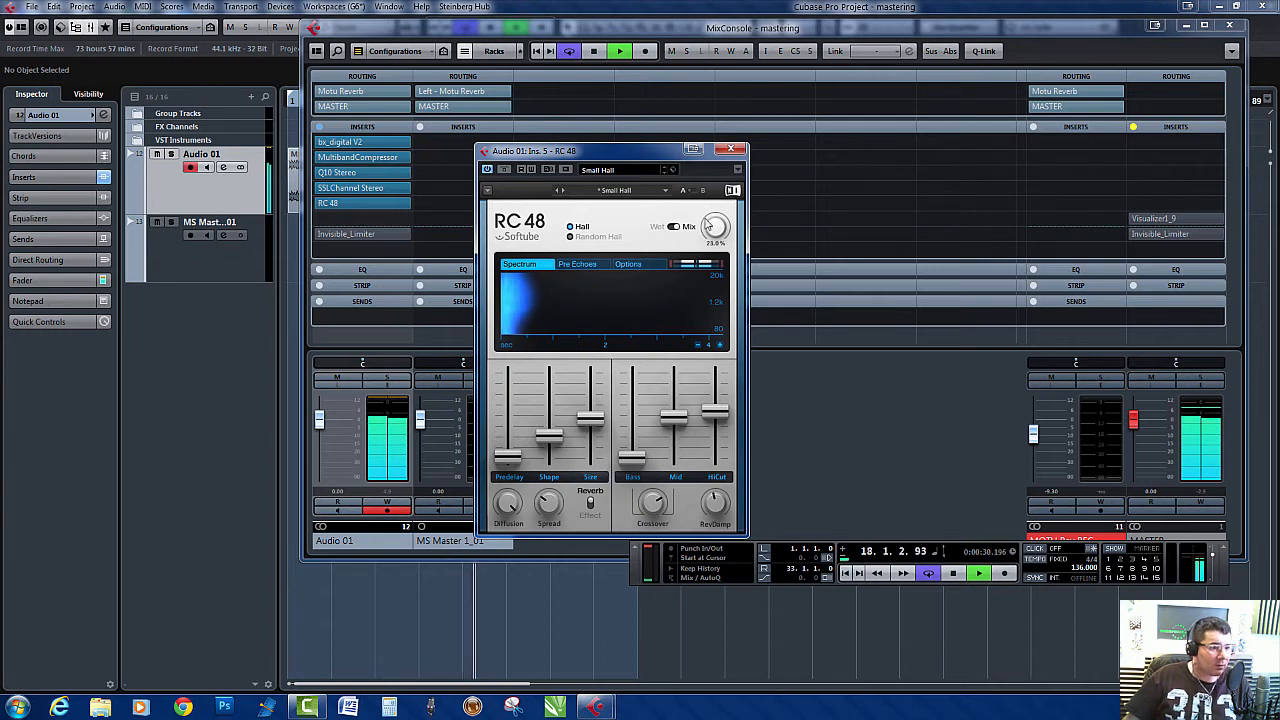
- Compare the track with the RC 48 reverb bypassed and active during playback, moving its window higher over the console
left_click(505, 170)
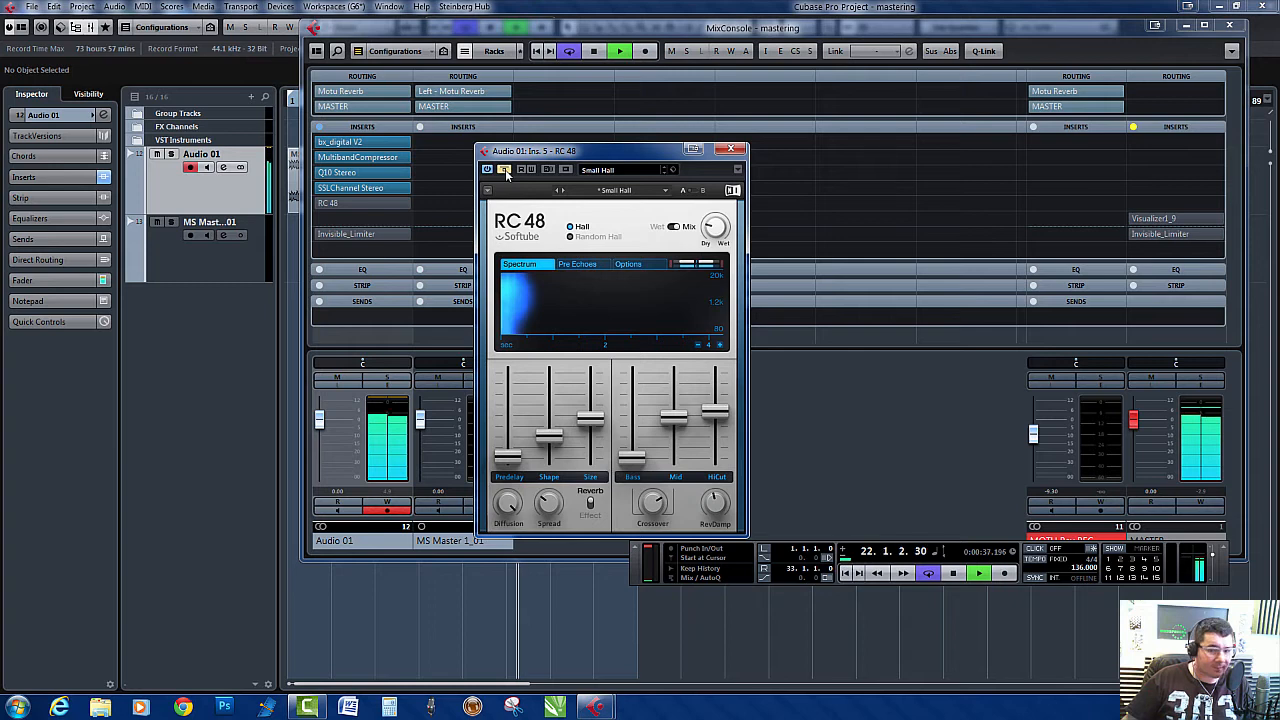
left_click(505, 170)
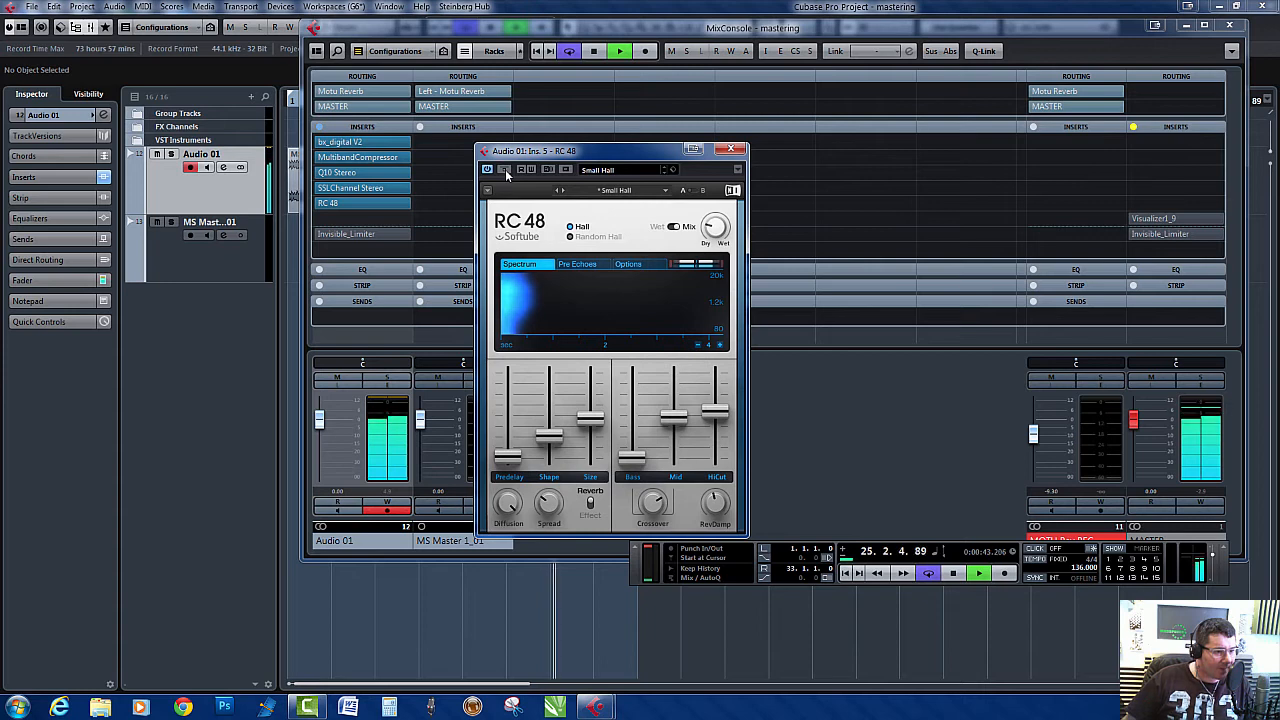
key("space")
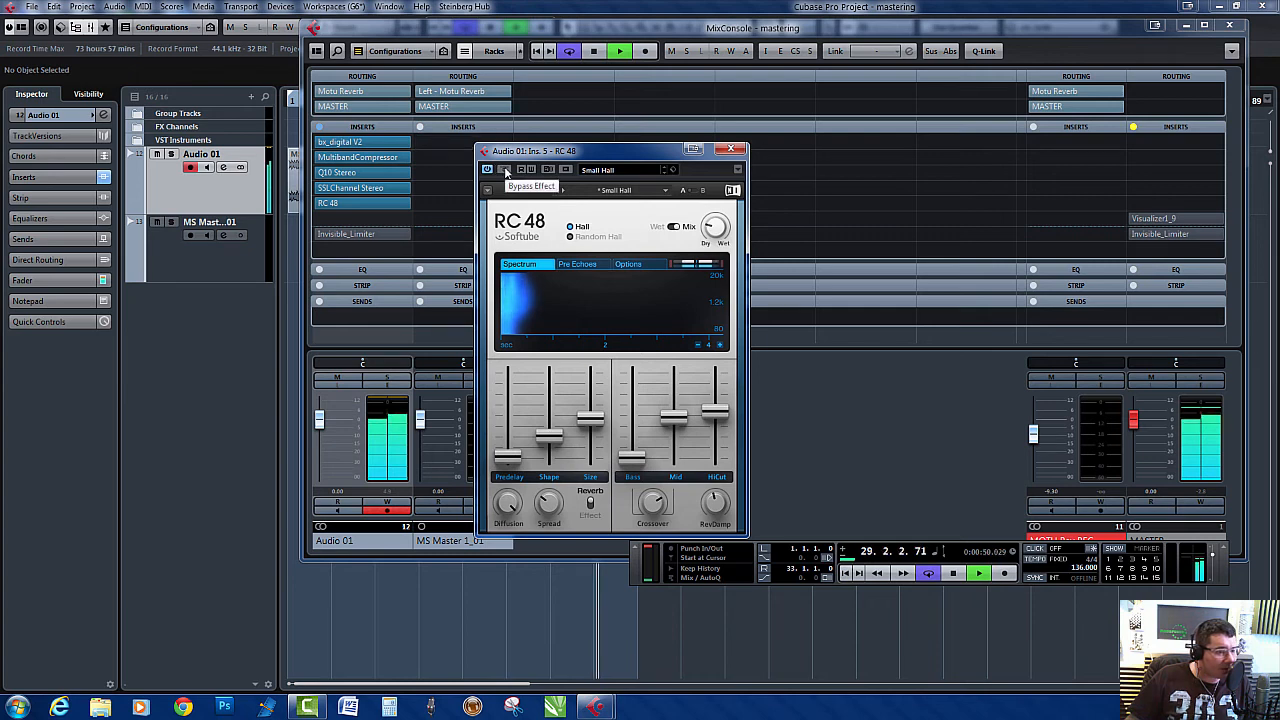
left_click(506, 171)
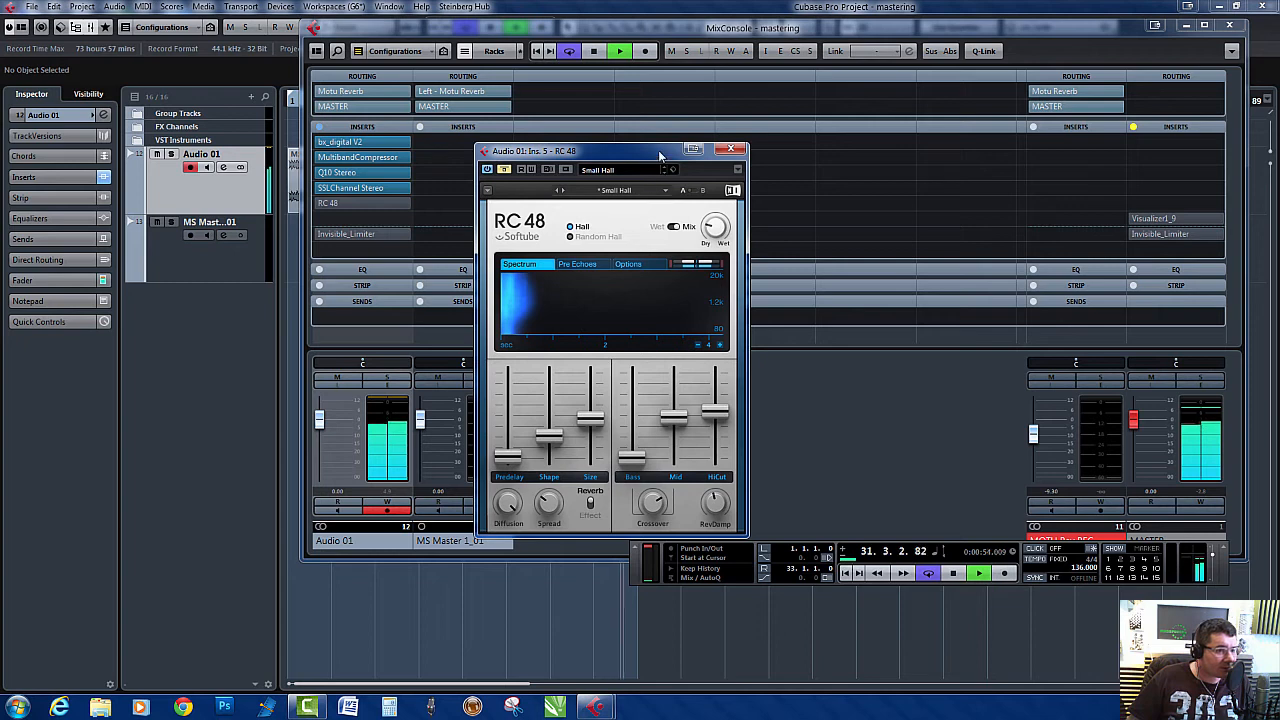
left_click_drag(660, 156, 670, 110)
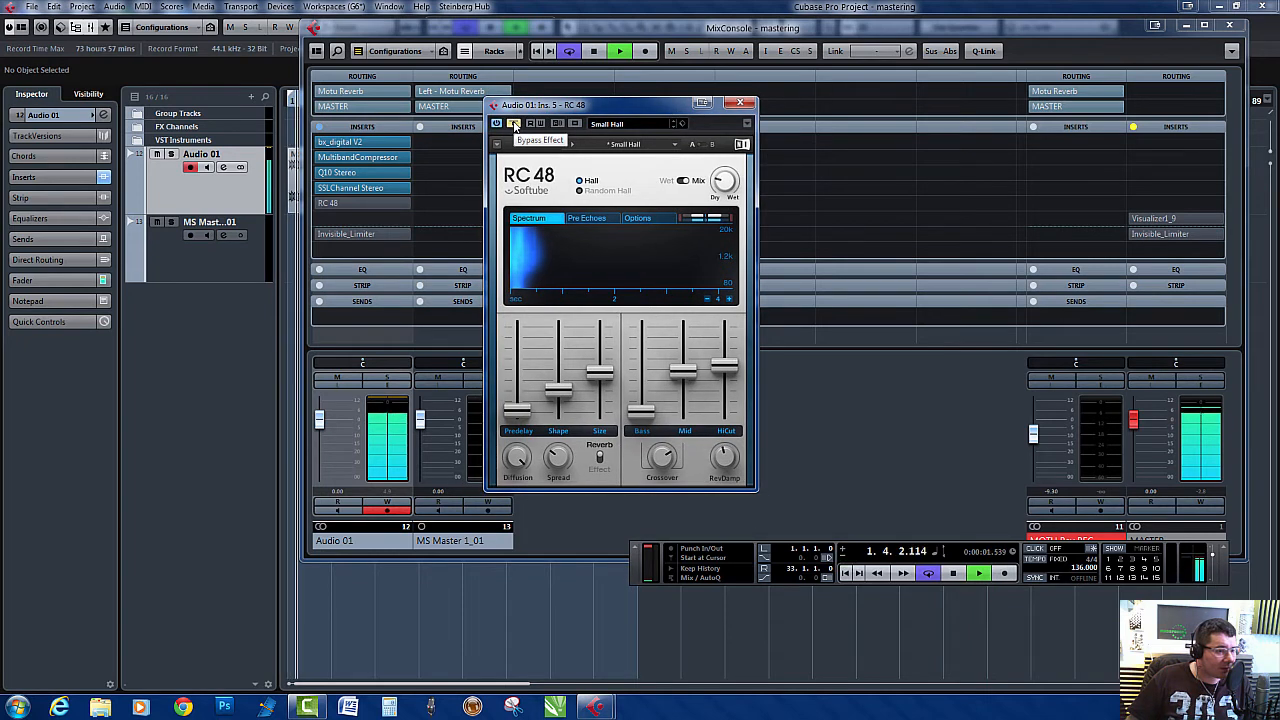
left_click(514, 124)
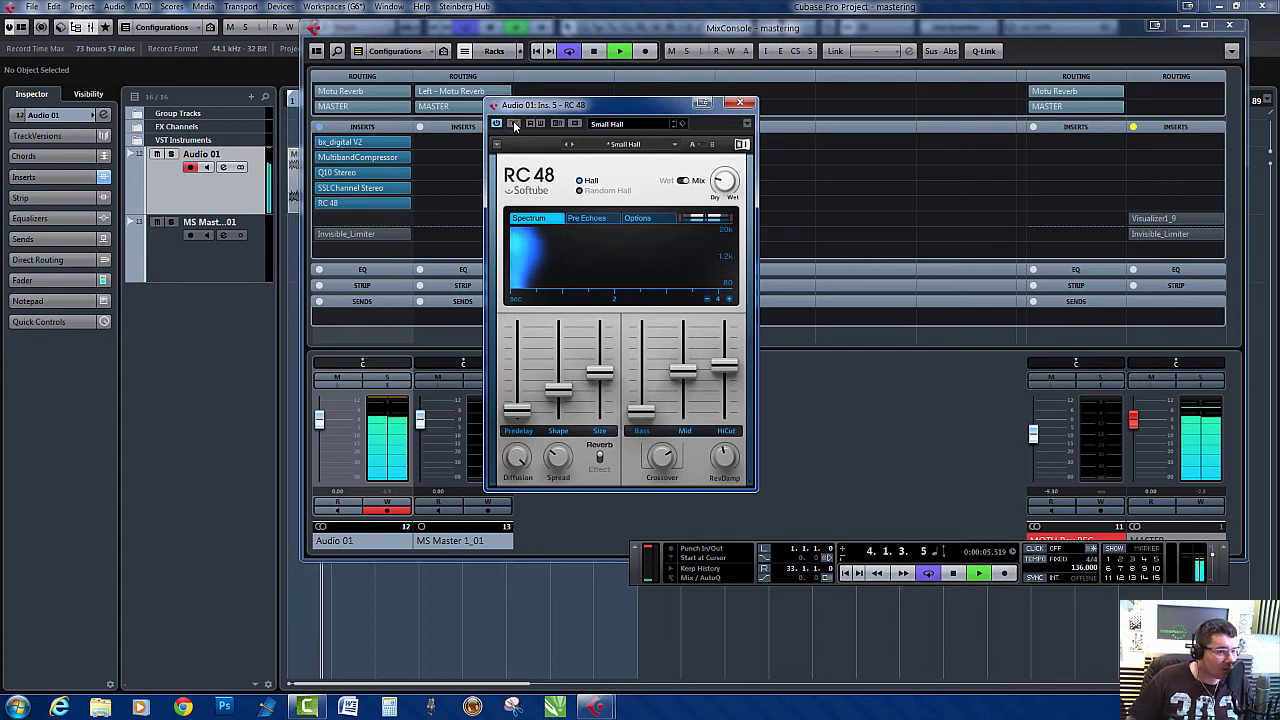
left_click(514, 124)
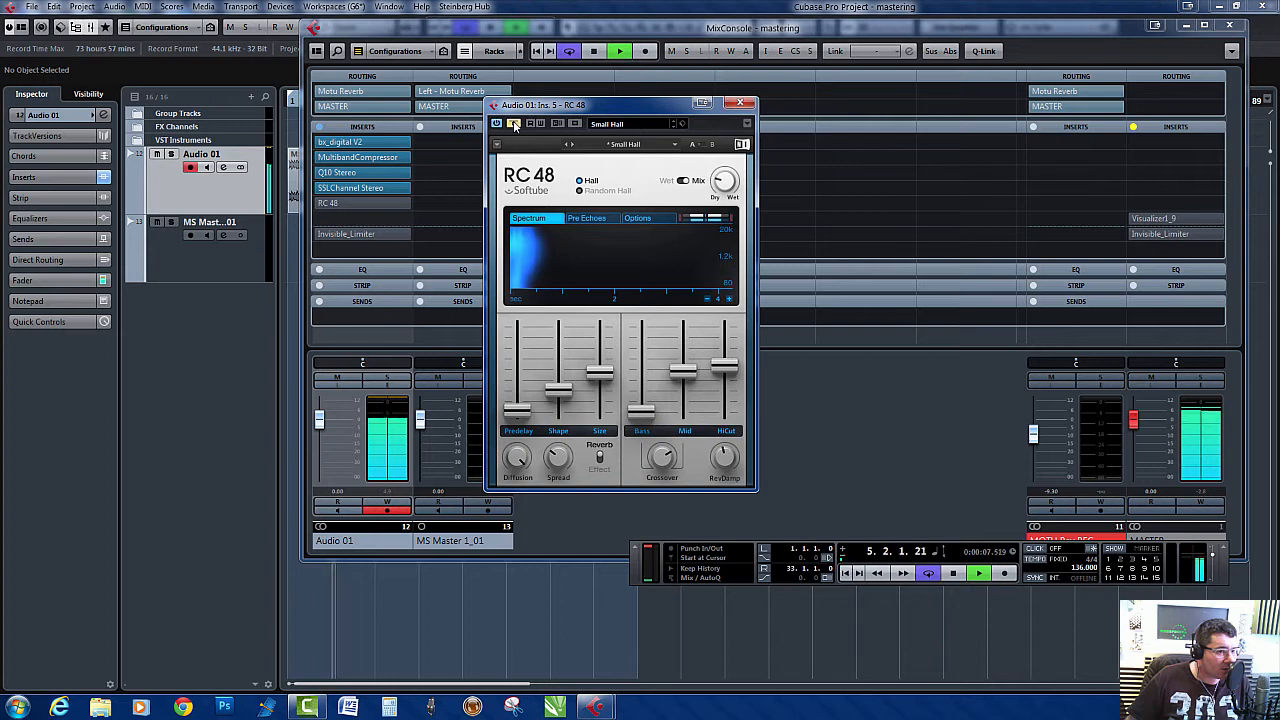
left_click(514, 124)
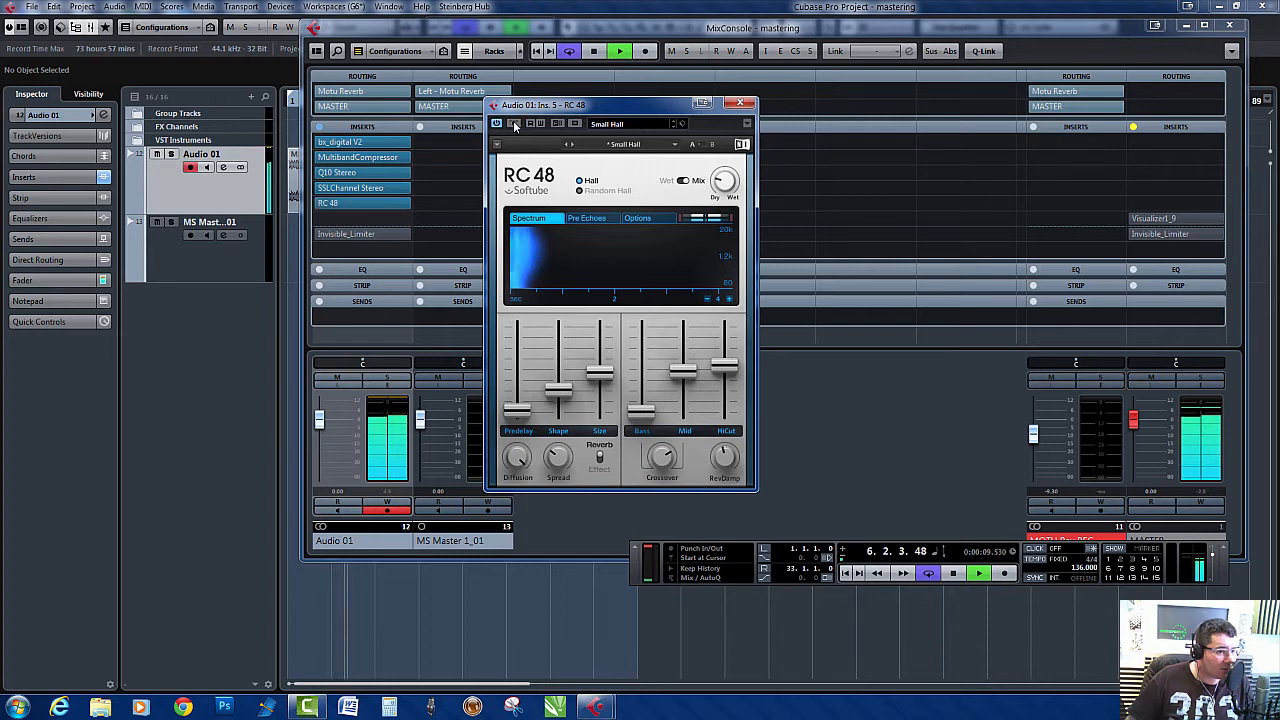
key("space")
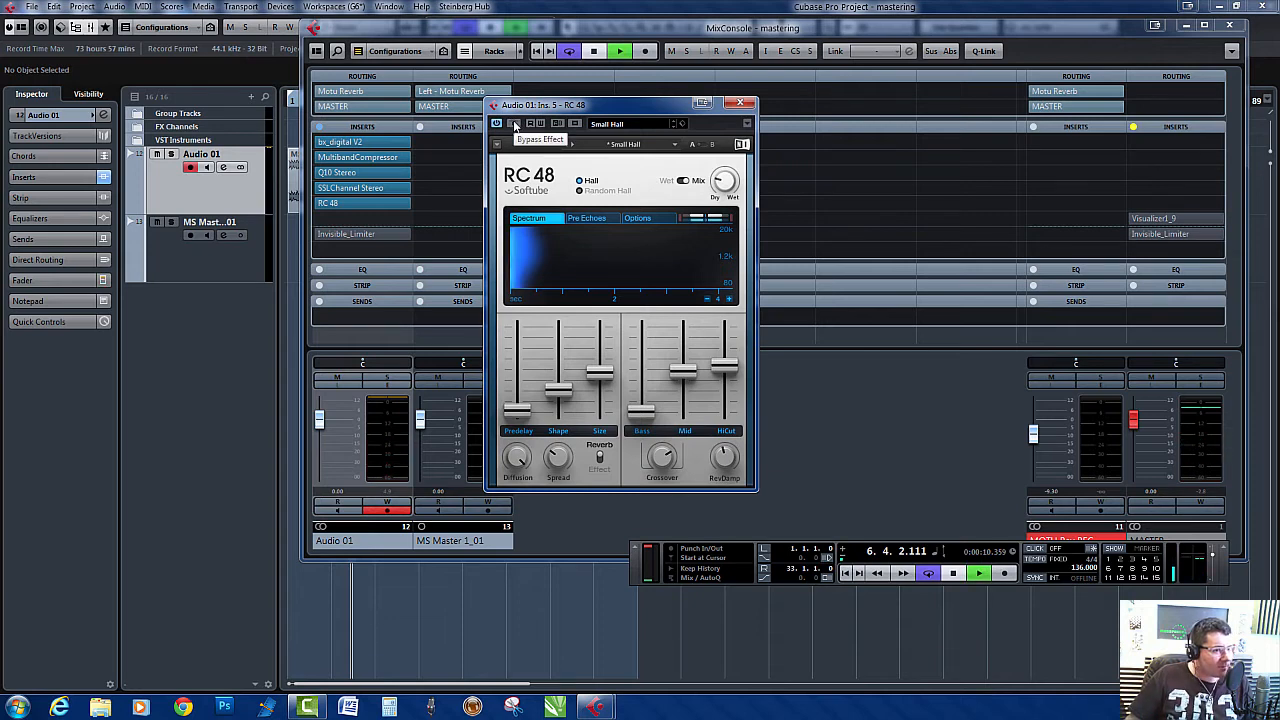
- Resume playback, check the RC 48 bypassed and active once more, and fine-tune its dry/wet mix
key("space")
left_click(514, 124)
left_click(514, 125)
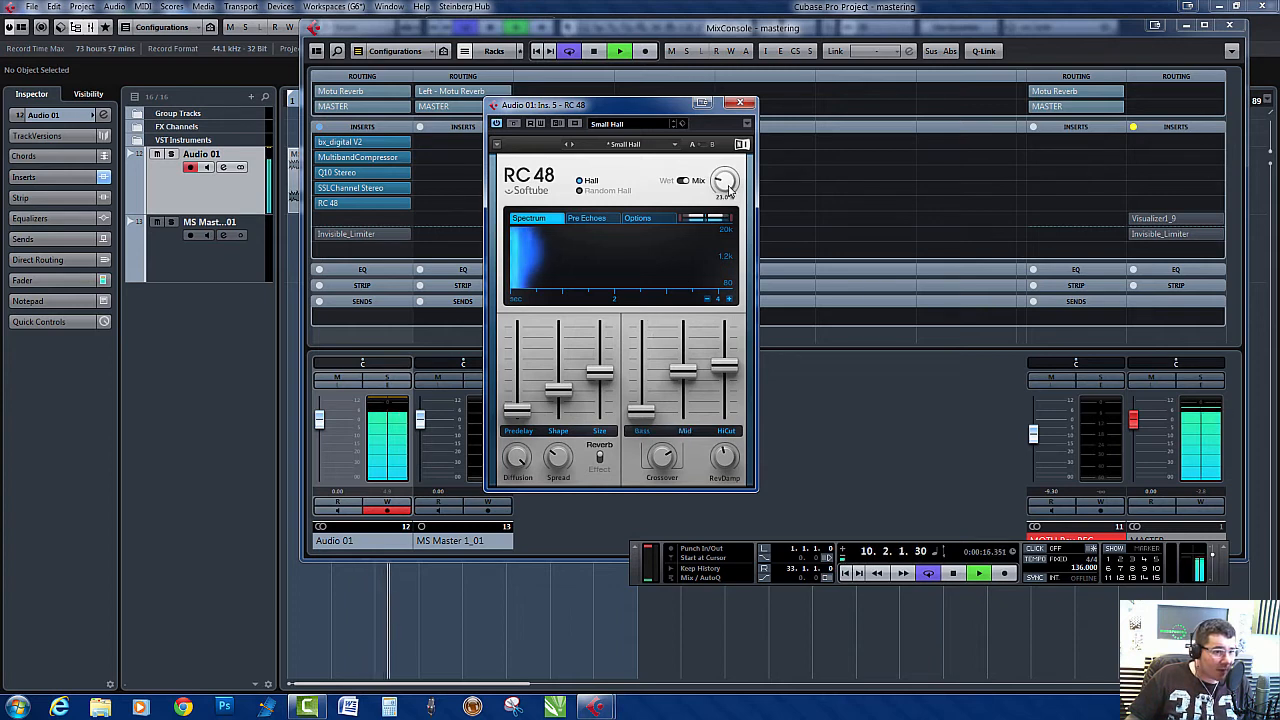
left_click_drag(724, 181, 724, 186)
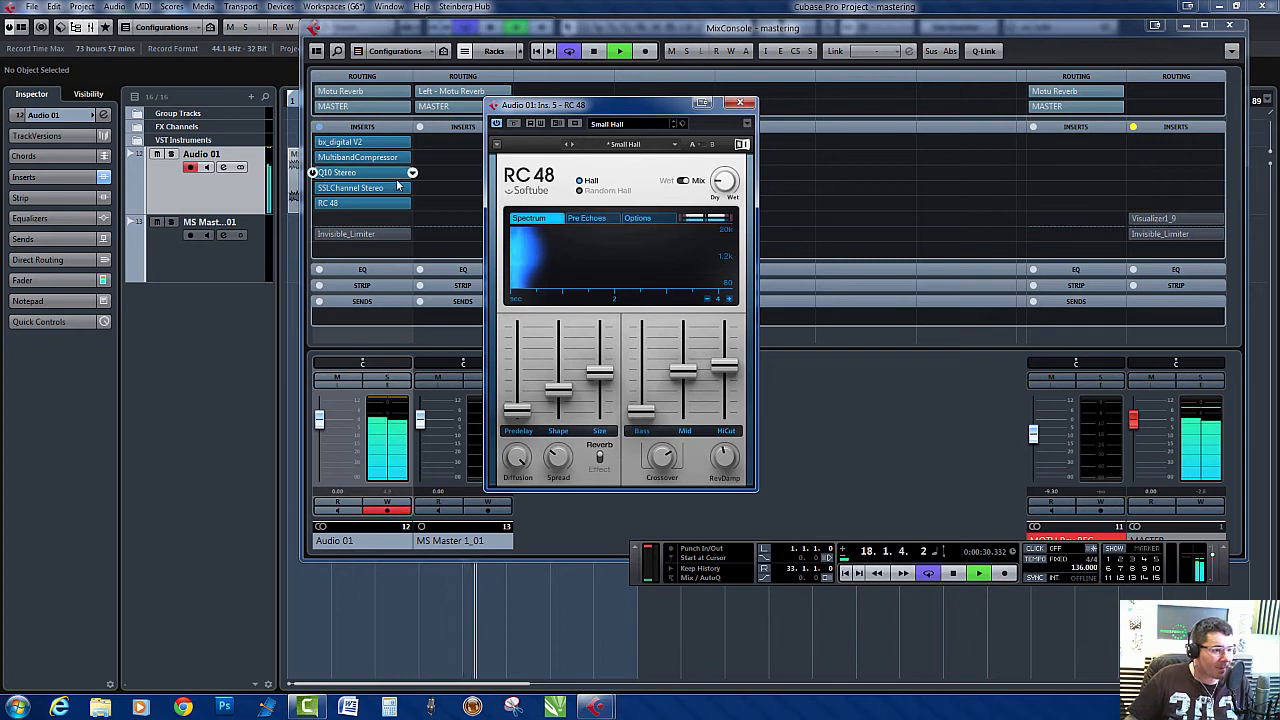
- Open Audio 01's Invisible_Limiter, reset its input gain to 0.00 dB, activate it, and raise the input gain to 6.00 dB
key("space")
left_click(360, 233)
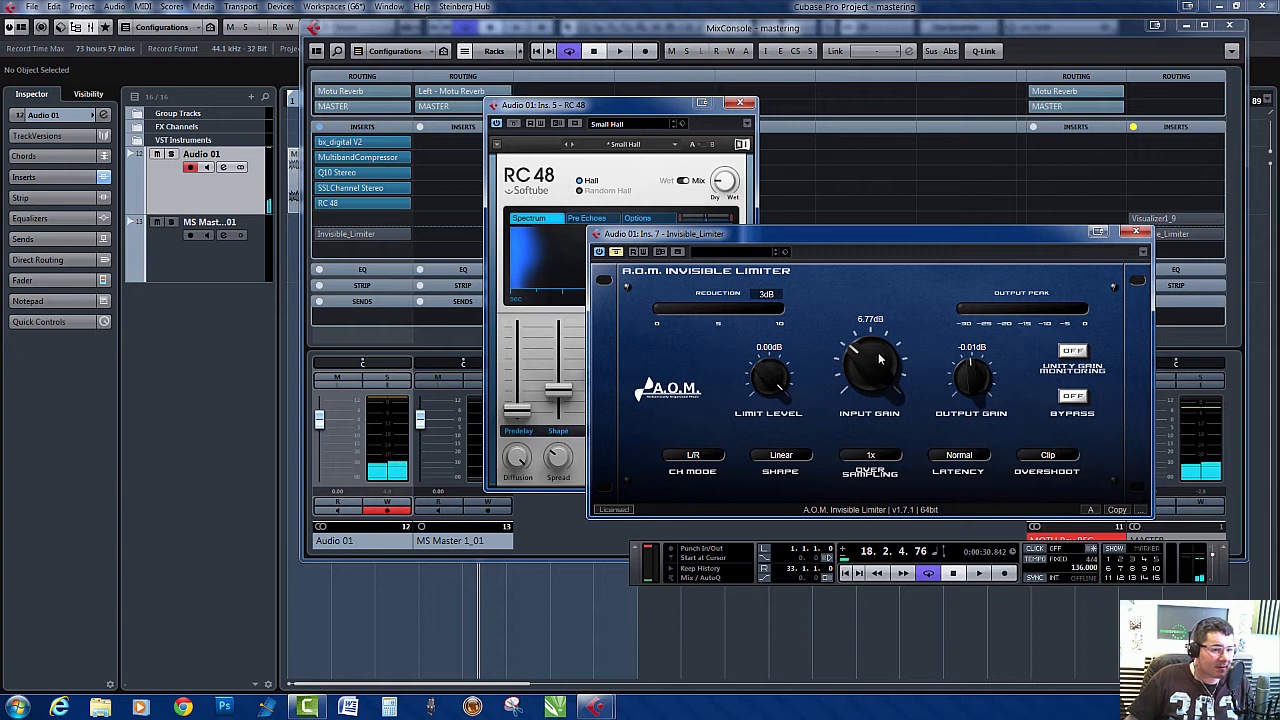
left_click_drag(865, 396, 865, 440)
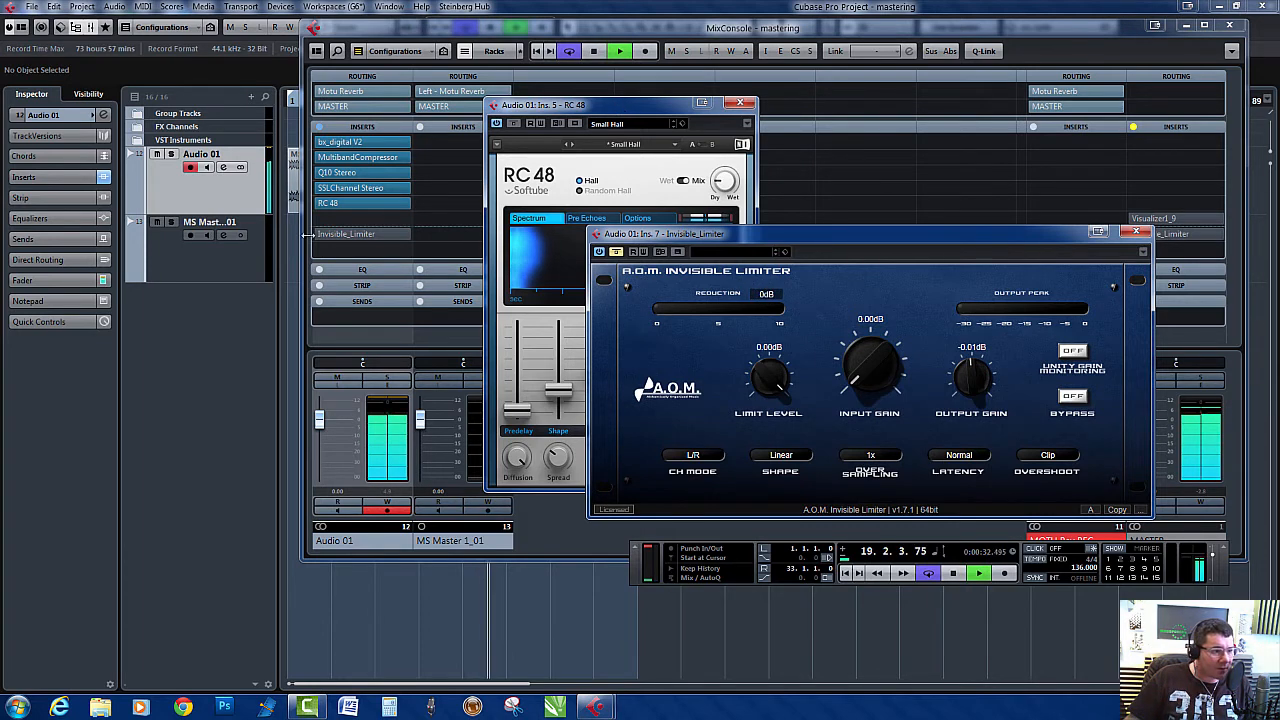
left_click(611, 254)
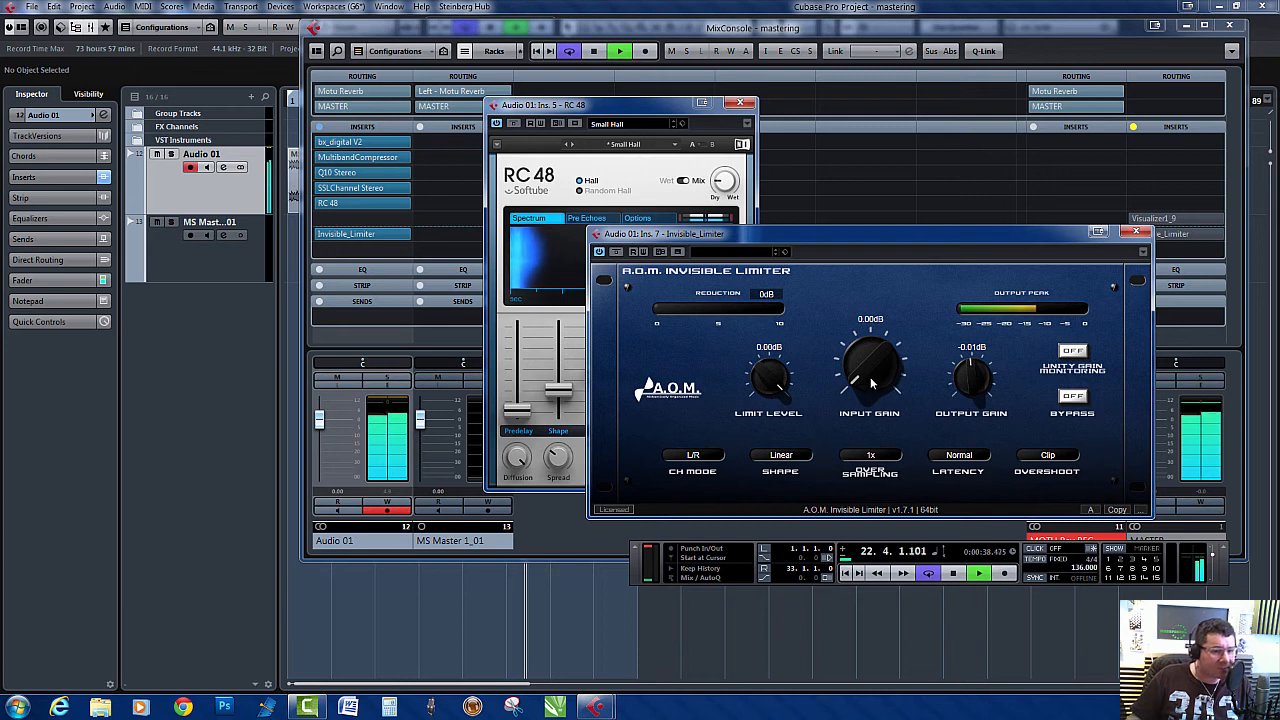
left_click_drag(869, 337, 890, 160)
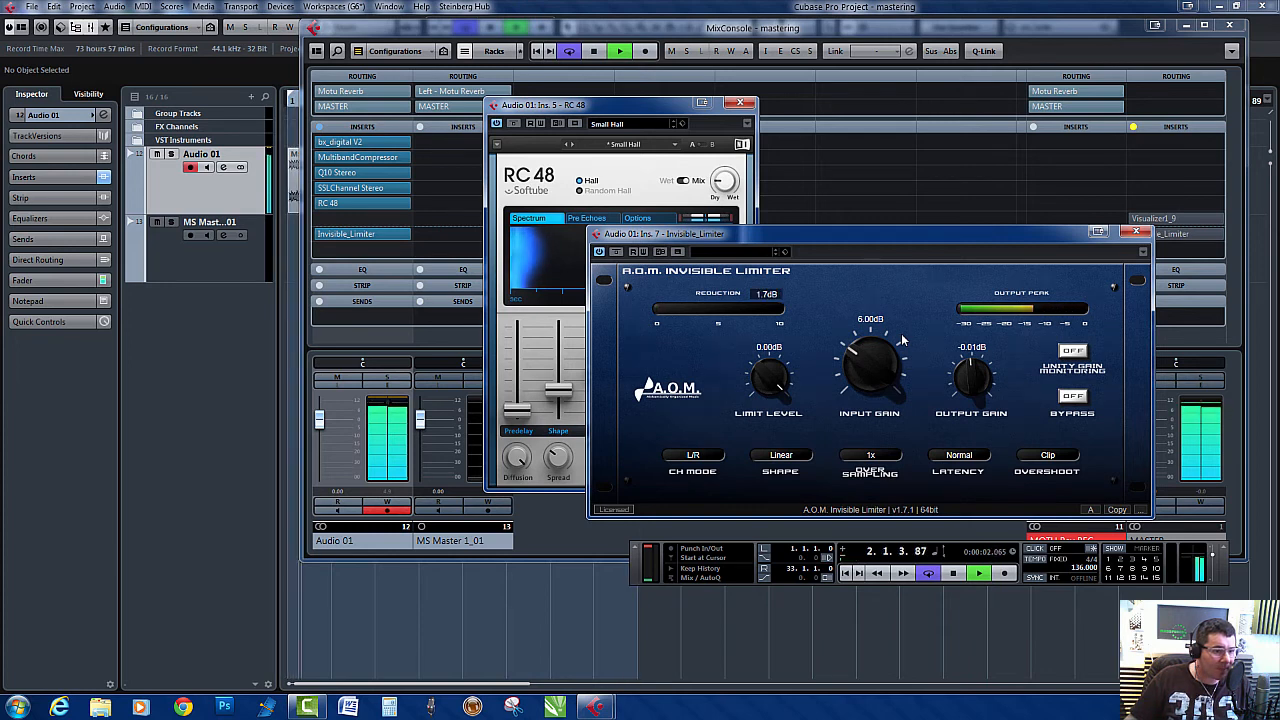
- Compare the limited track with the RC 48 reverb bypassed and active
left_click(640, 106)
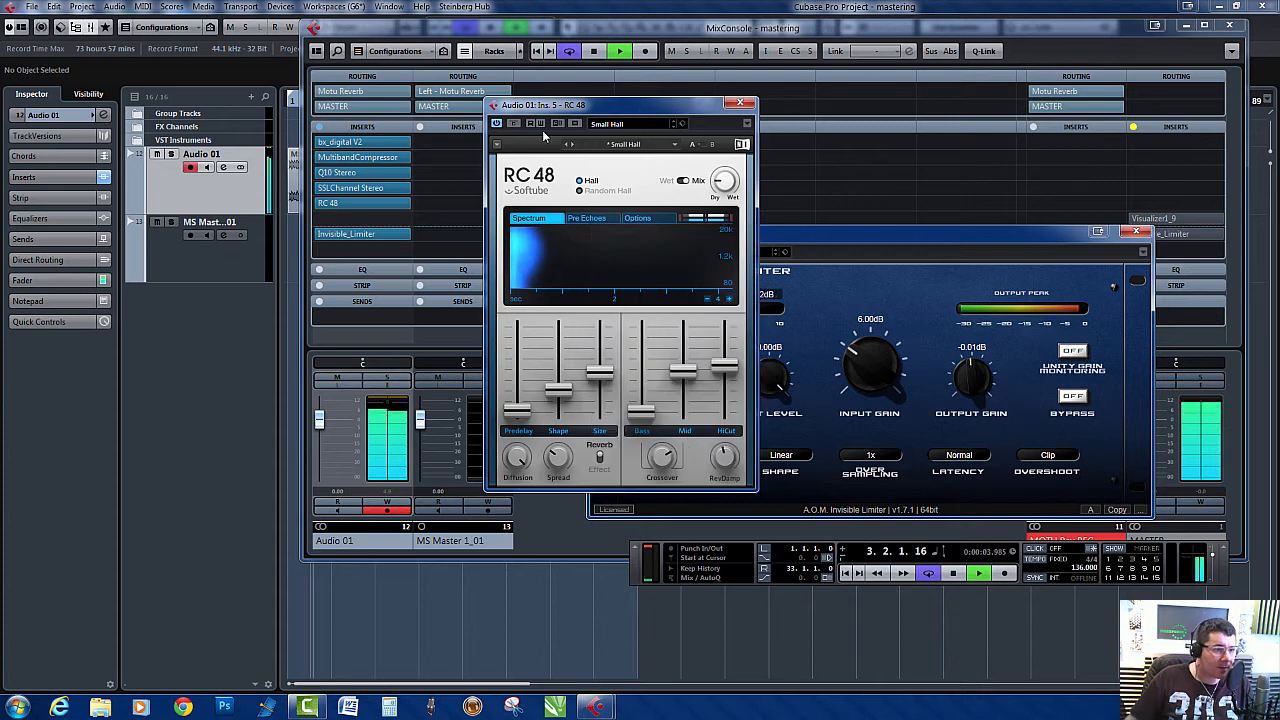
left_click(516, 124)
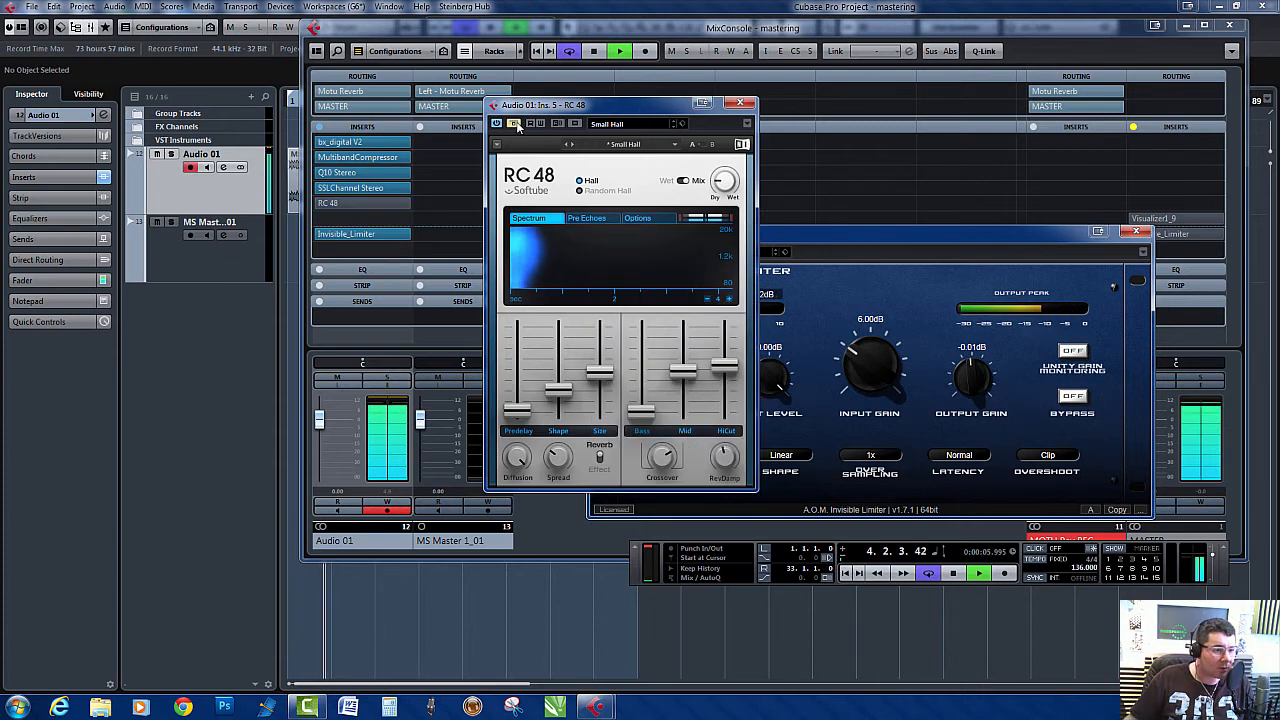
left_click(515, 124)
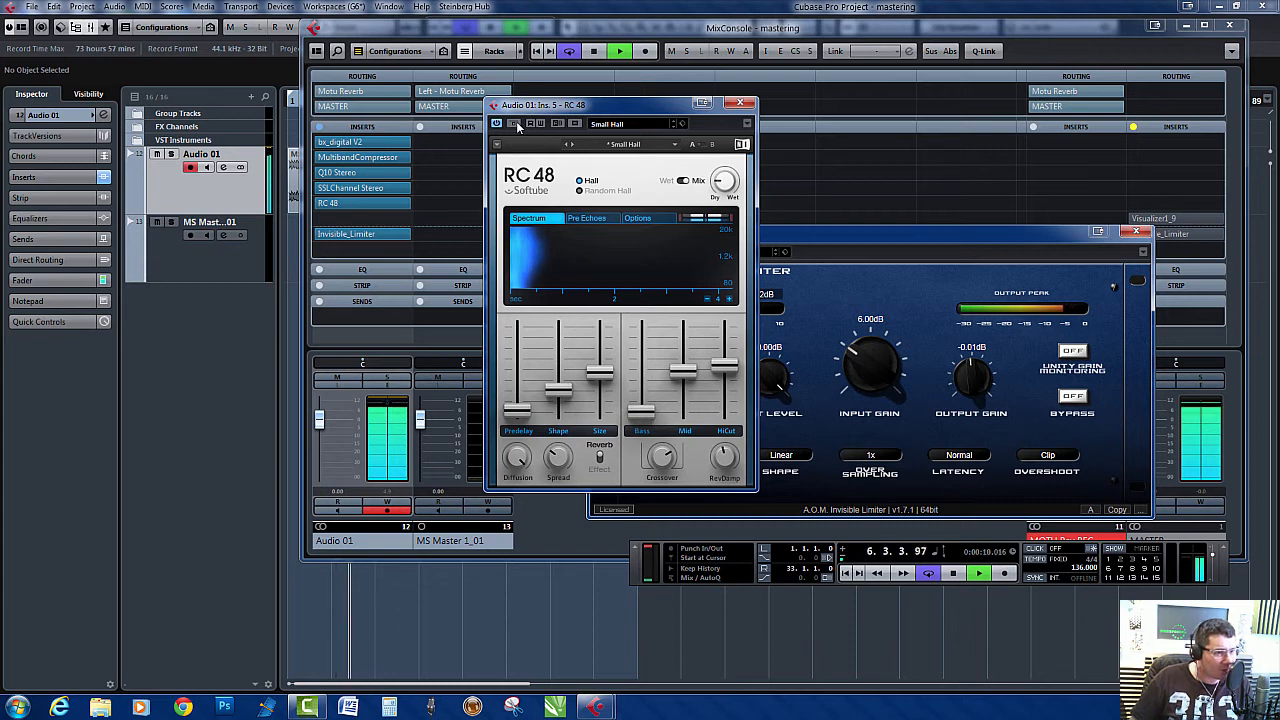
left_click(515, 124)
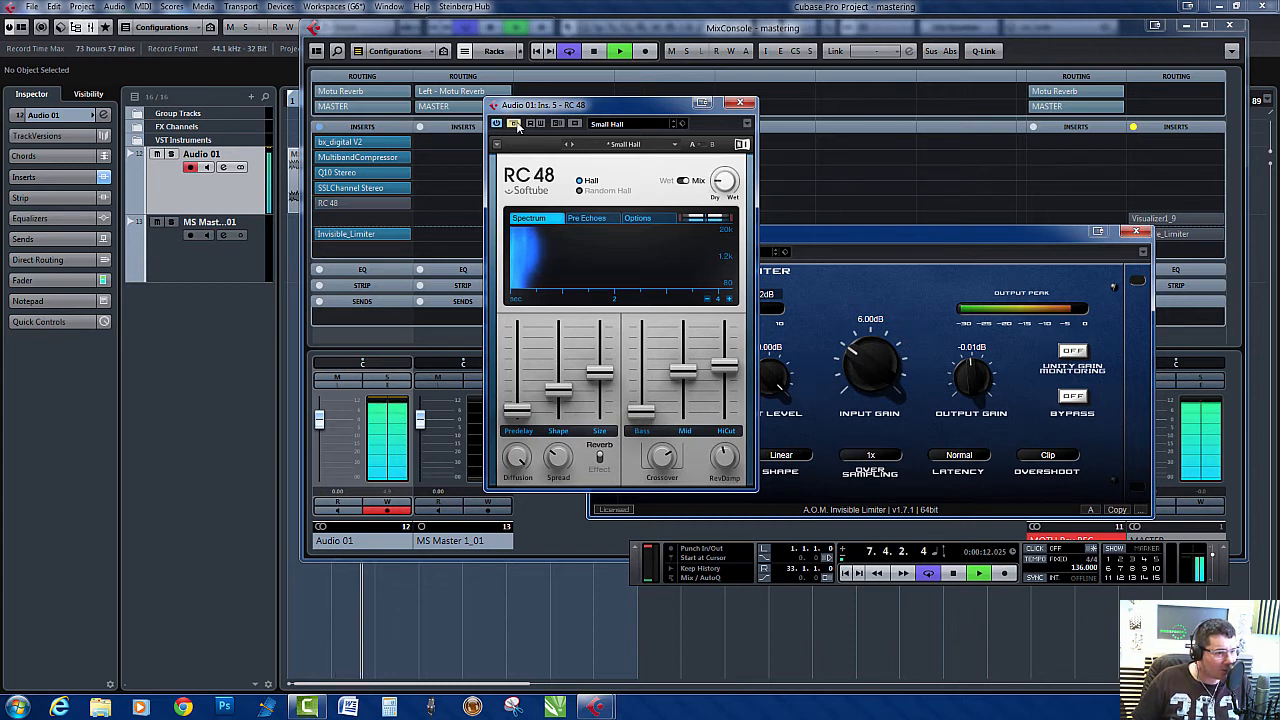
left_click(515, 124)
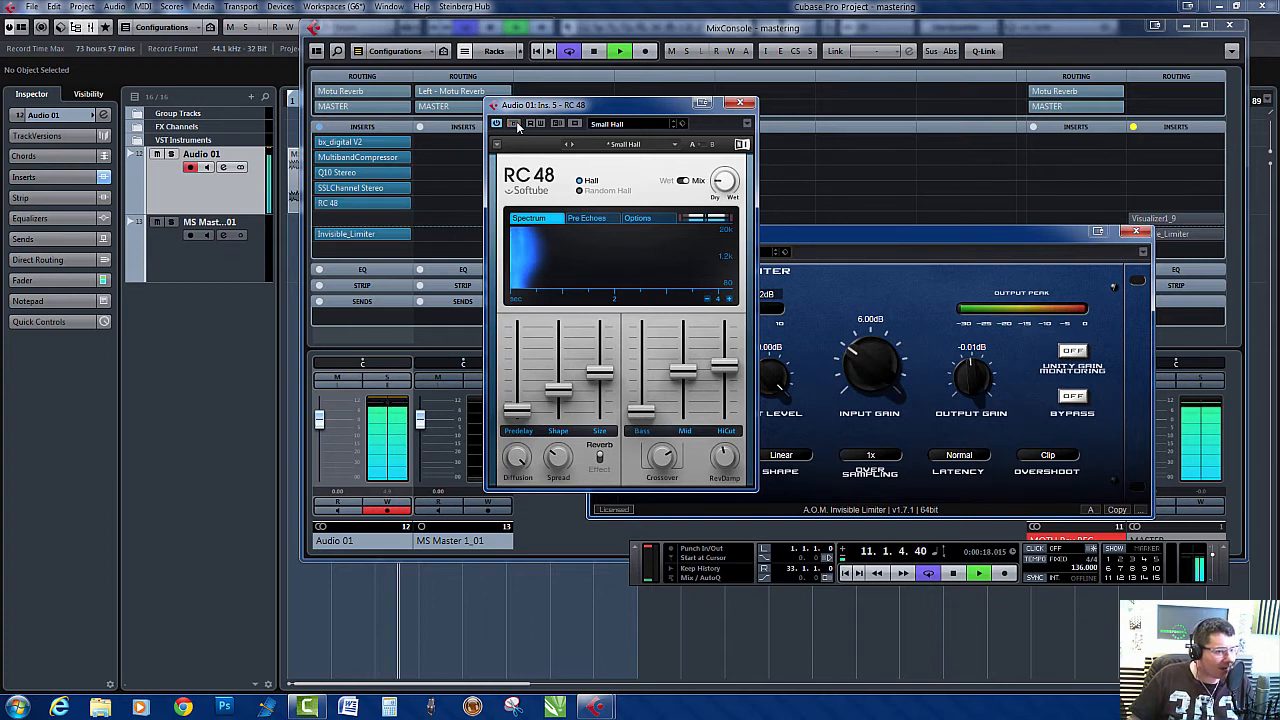
- Bypass RC 48, SSLChannel, Q10, MultibandCompressor and bx_digital V2 on Audio 01 to hear the track with only the limiter
left_click(317, 204)
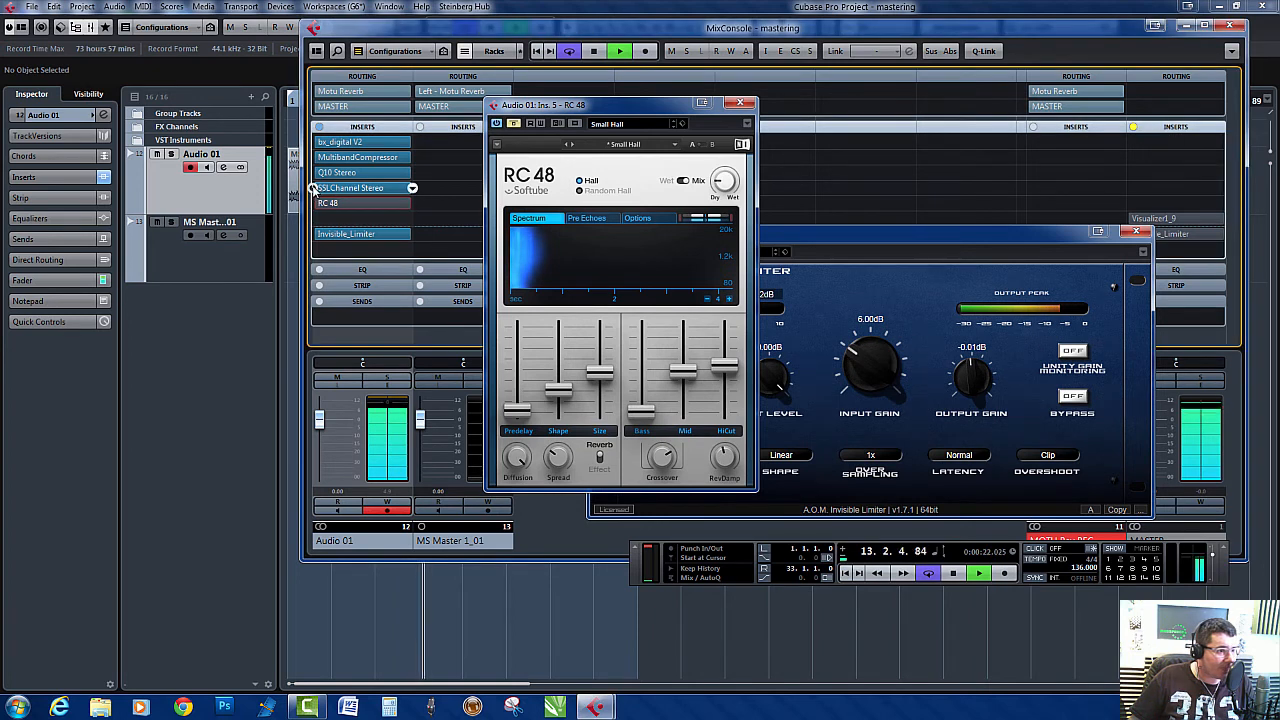
left_click(314, 188)
left_click(314, 173)
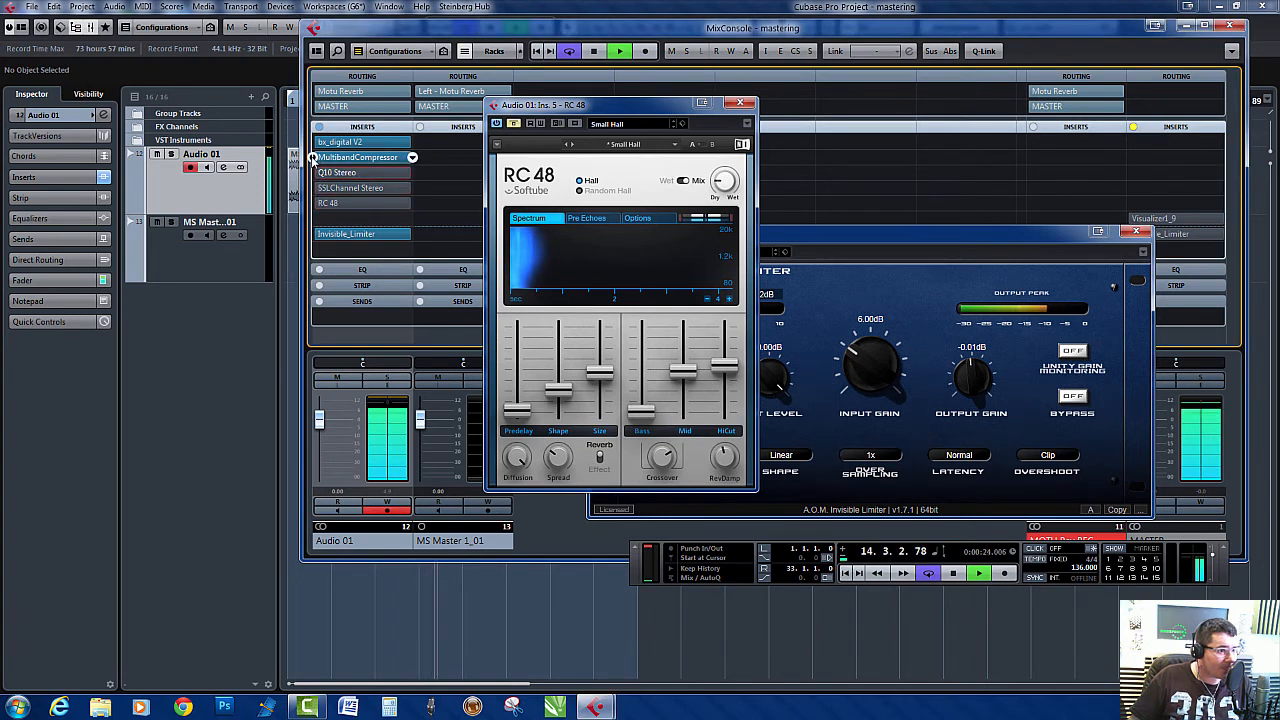
left_click(314, 158)
left_click(314, 142)
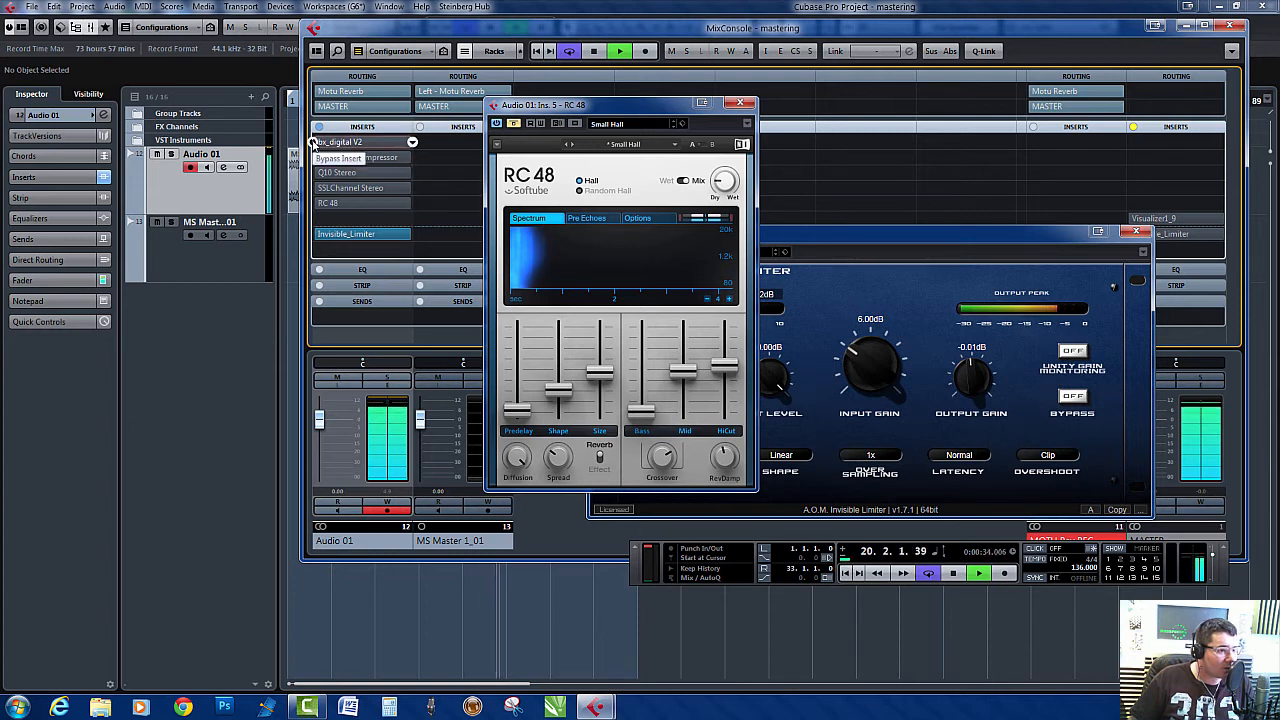
- Reactivate bx_digital V2, MultibandCompressor and Q10 one by one, and reduce the gain of the Q10's boosts at 3175 and 4791 Hz
left_click(316, 143)
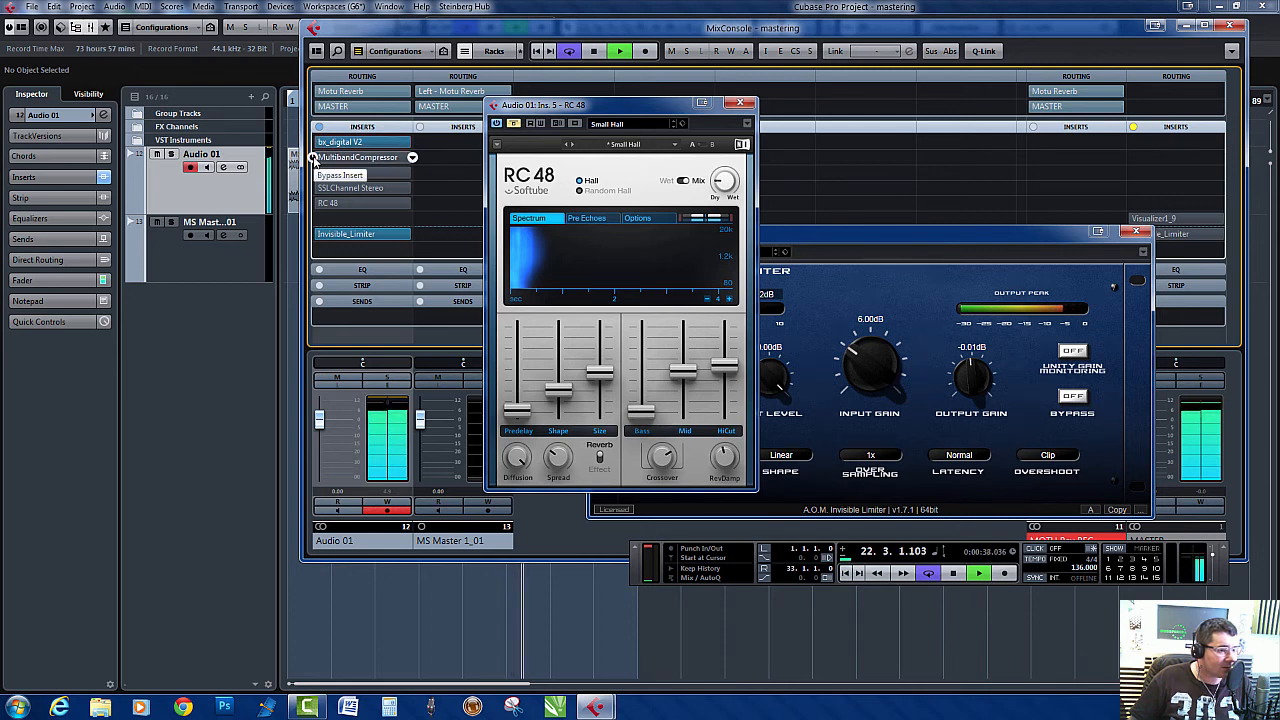
left_click(313, 158)
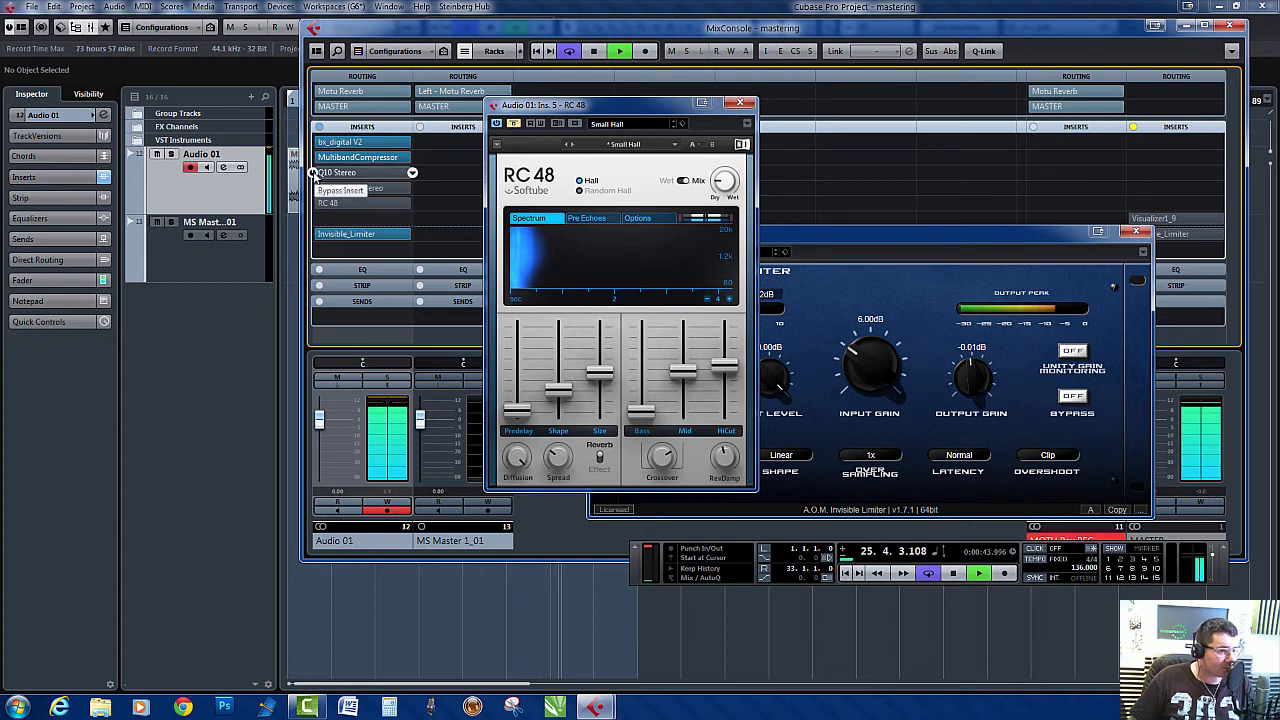
left_click(313, 173)
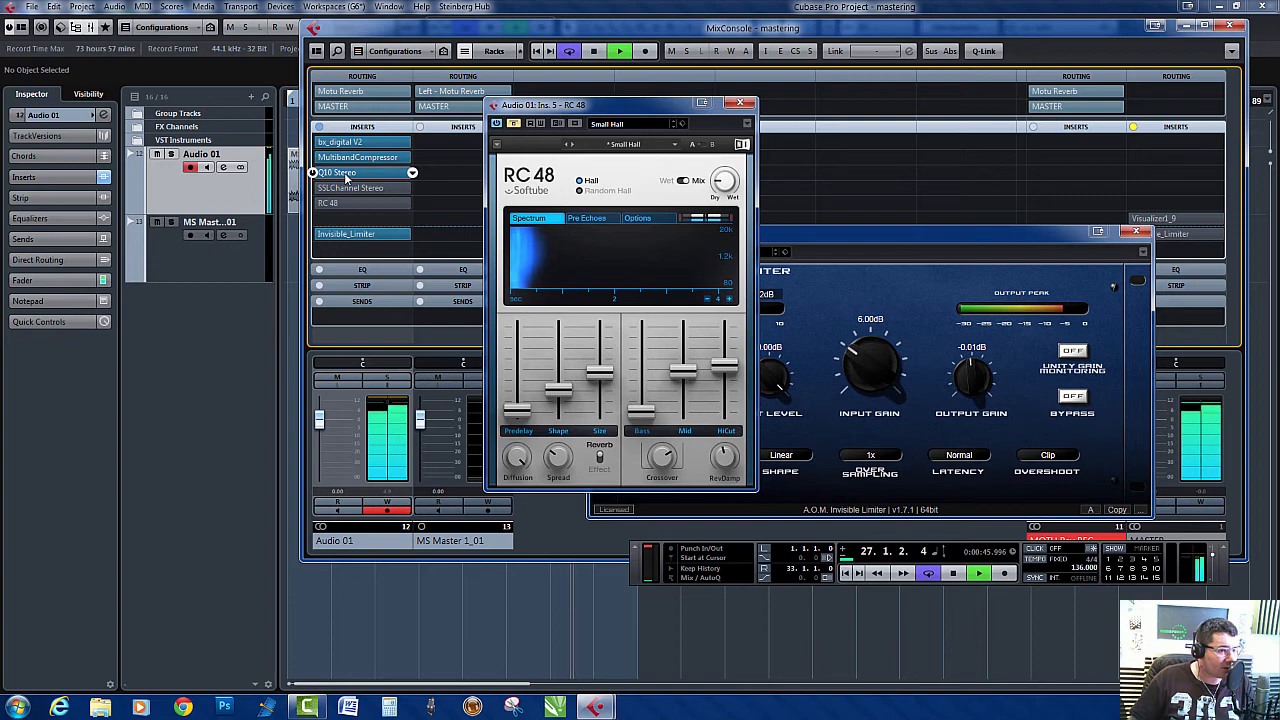
left_click(346, 175)
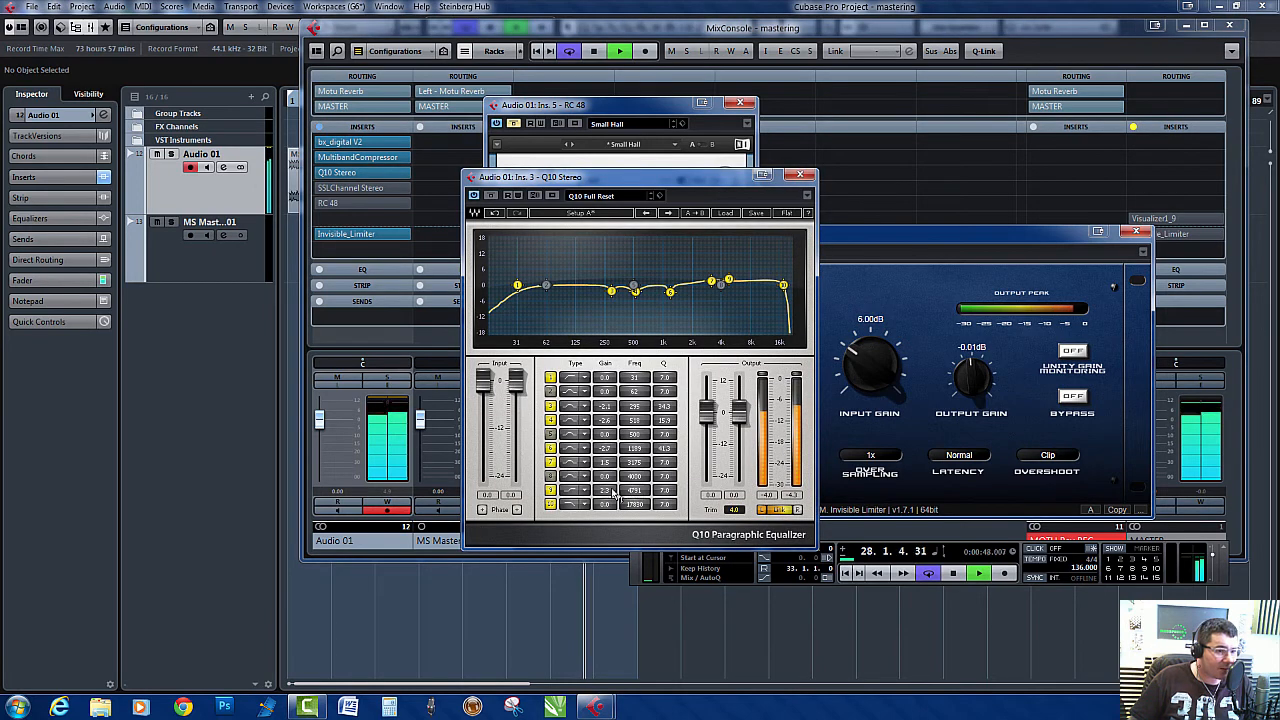
left_click_drag(608, 491, 604, 470)
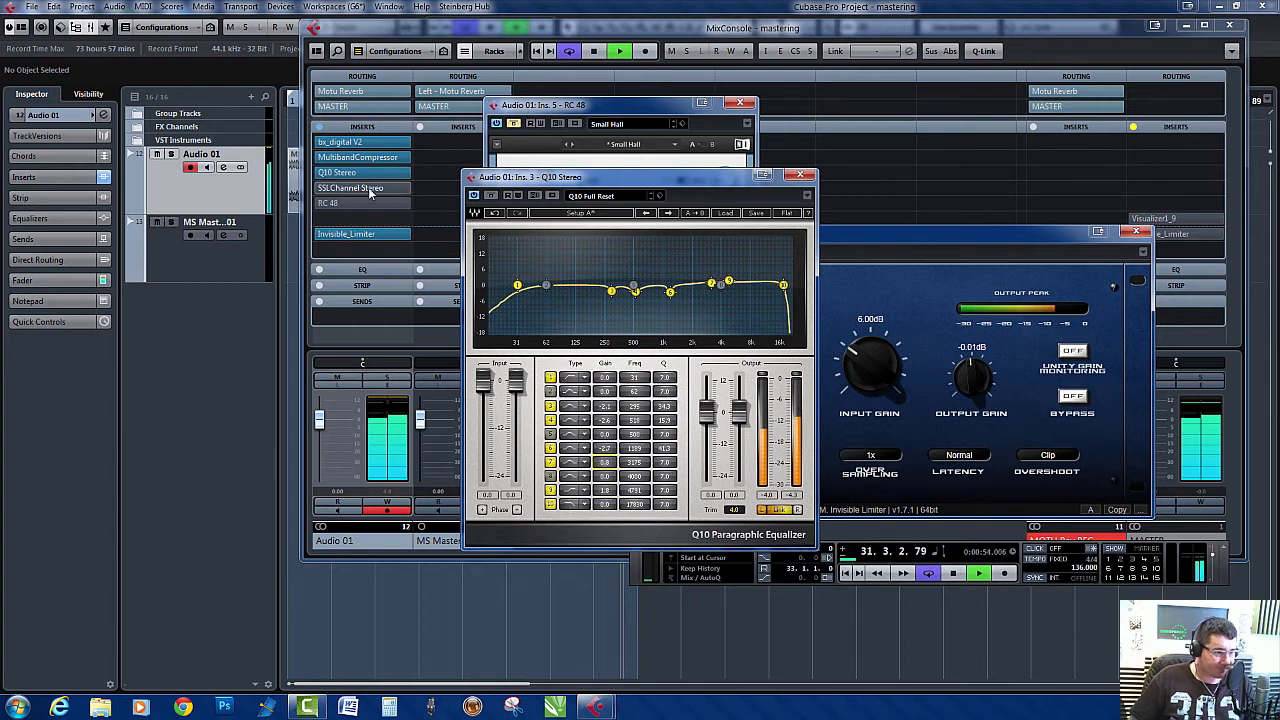
- Reactivate SSLChannel and RC 48 on Audio 01, and open the SSLChannel to check its HF gain
left_click(312, 188)
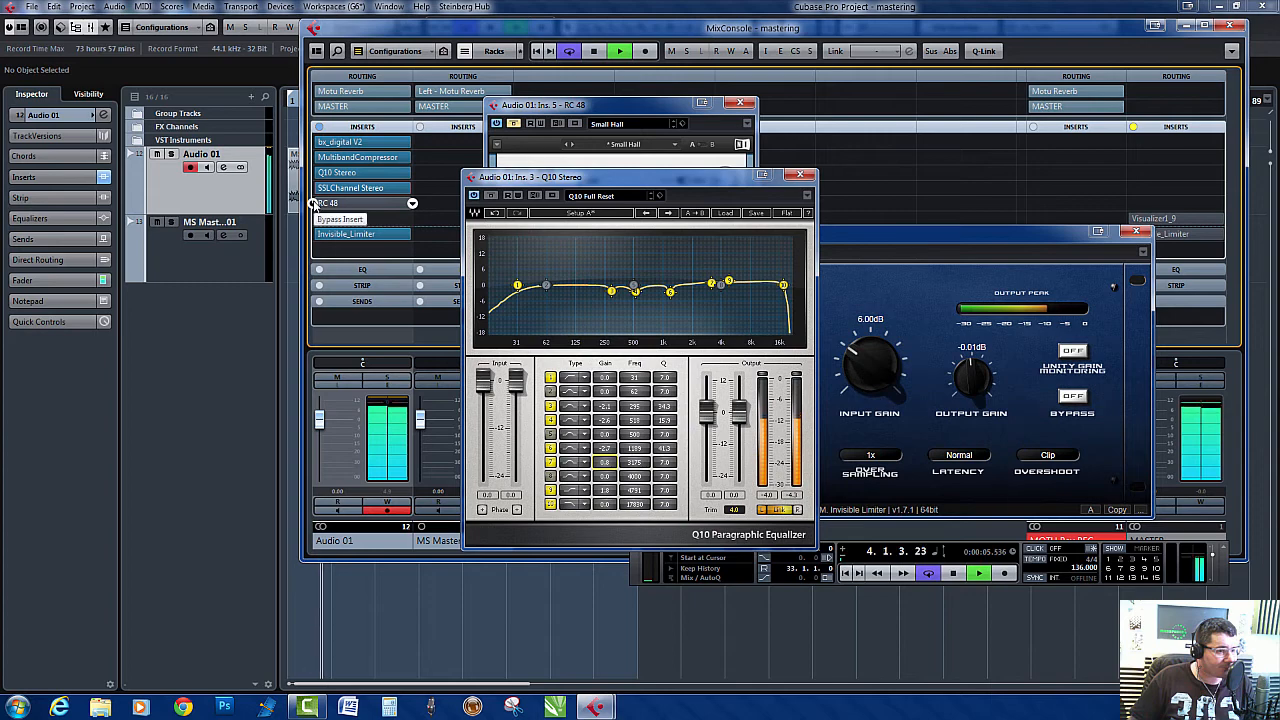
left_click(314, 204)
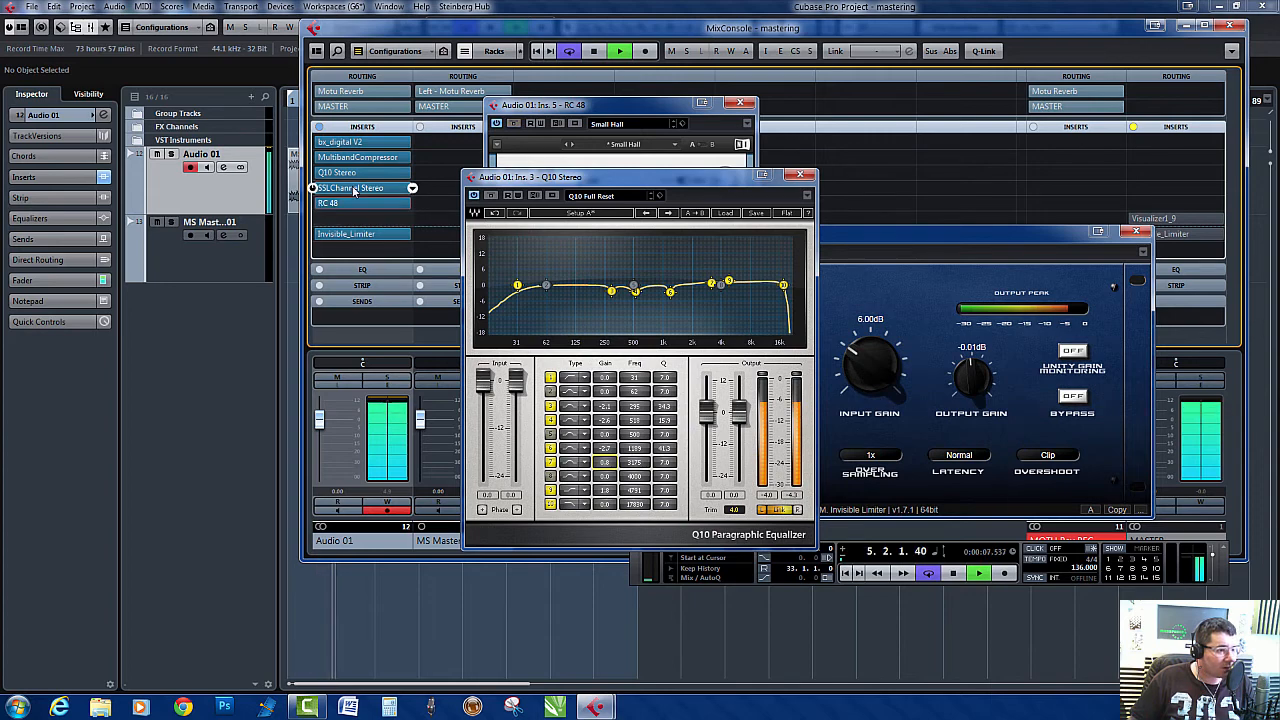
left_click(350, 188)
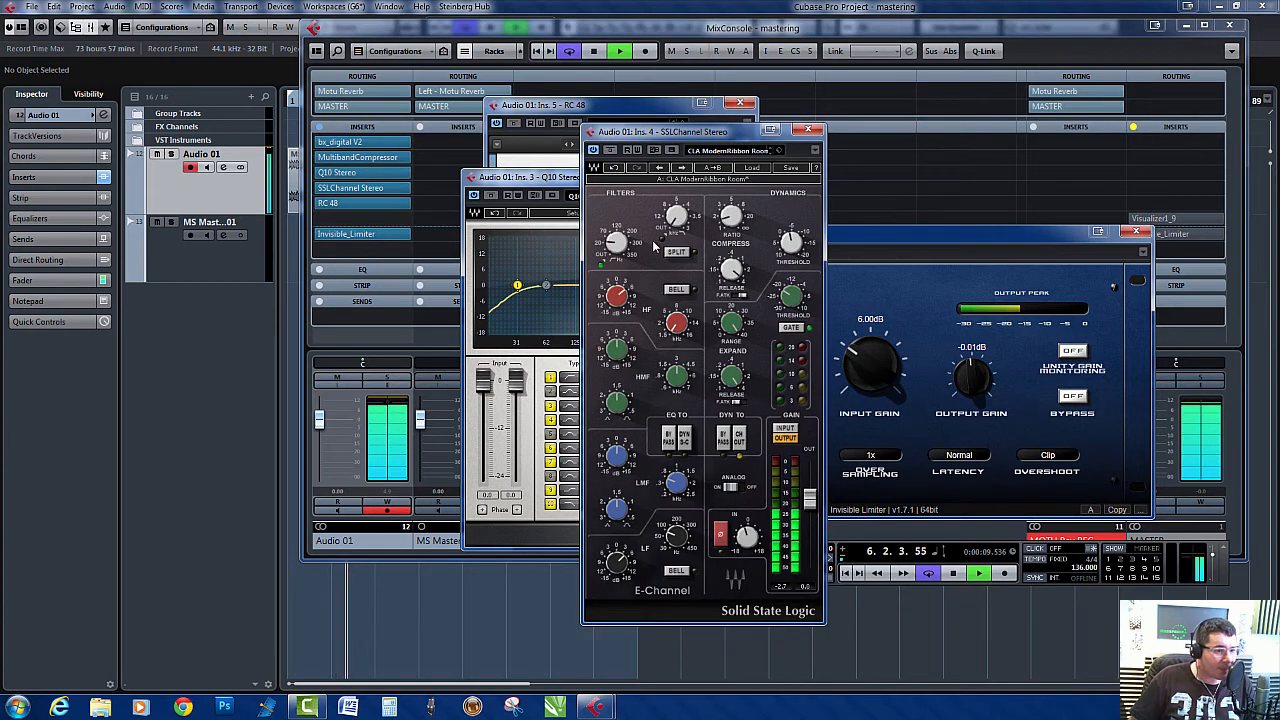
left_click(624, 303)
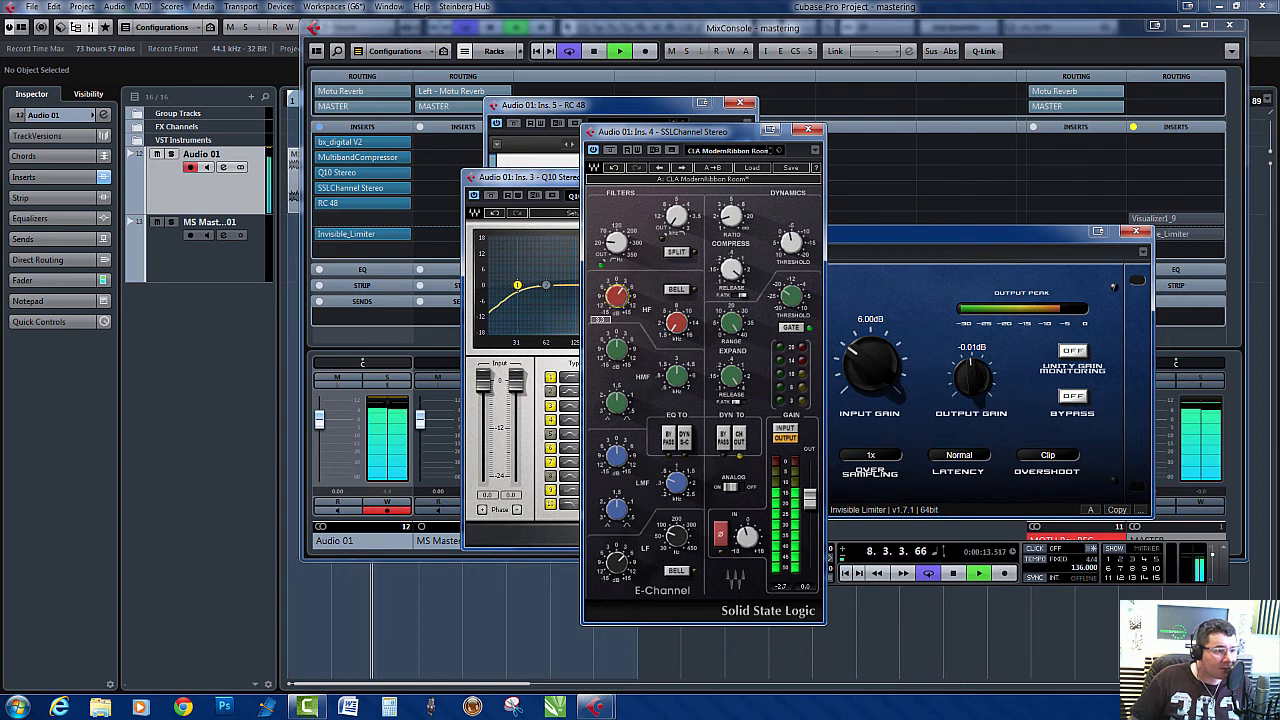
- Close the Invisible_Limiter, SSLChannel, RC 48 and Q10 plug-in windows
left_click(1135, 231)
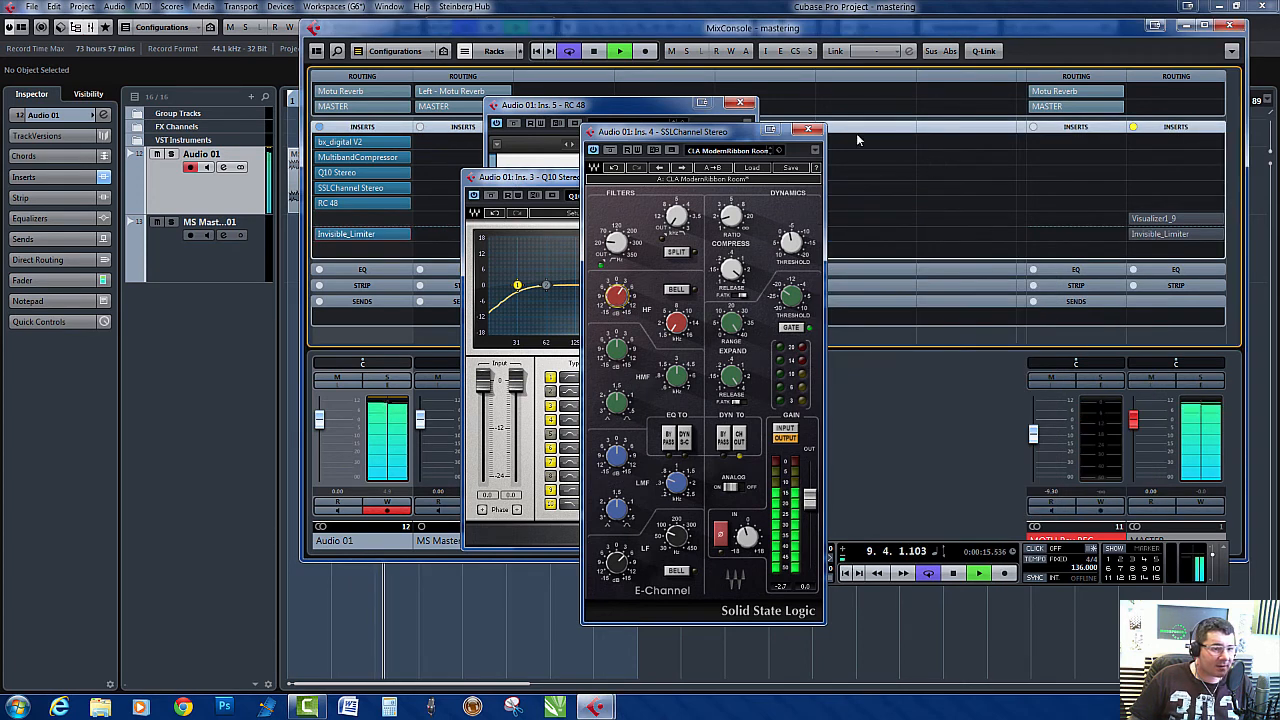
left_click(808, 129)
left_click(739, 103)
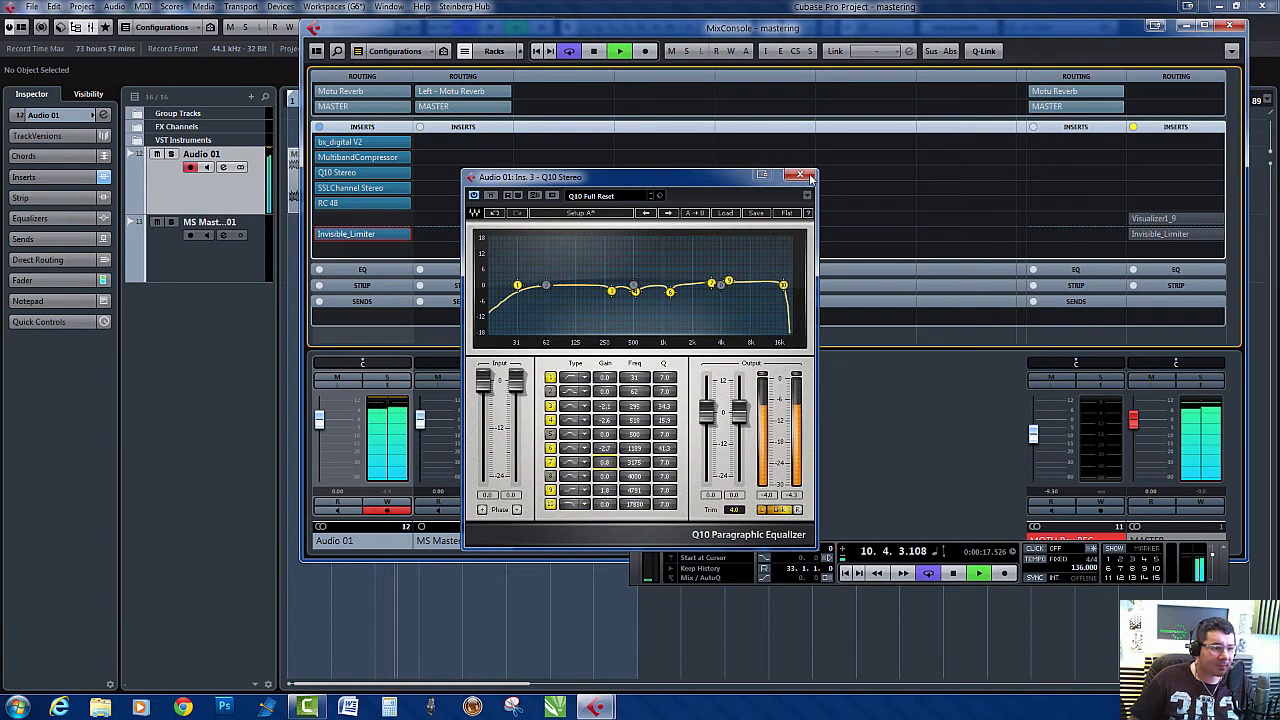
left_click(799, 174)
- Recheck the Invisible_Limiter settings on Audio 01 with the full insert chain playing, close the limiter and stop playback
left_click(355, 234)
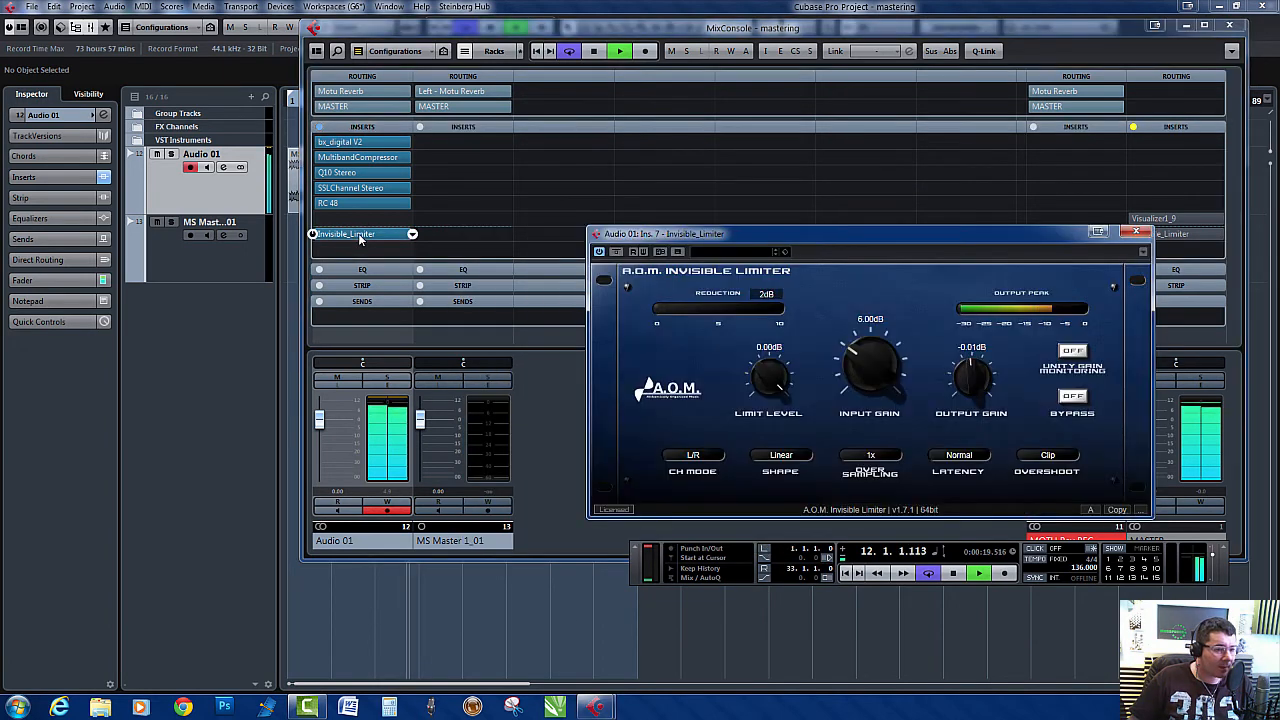
left_click(360, 236)
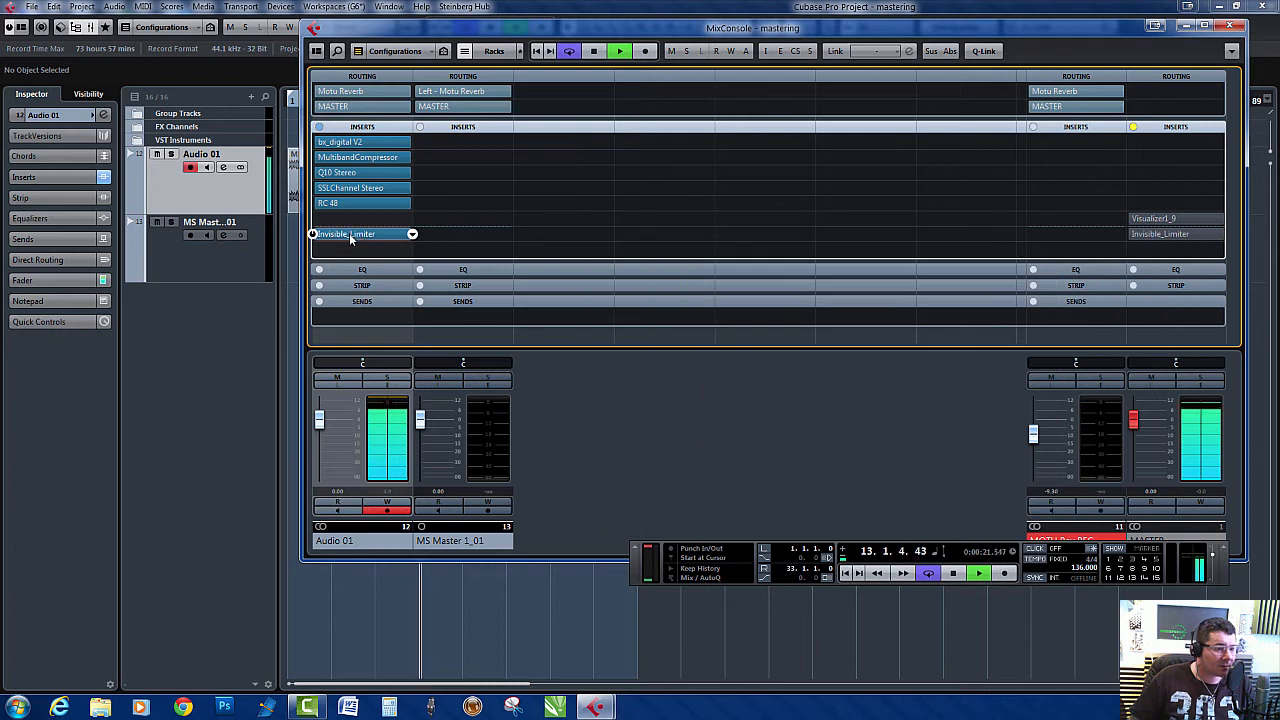
key("space")
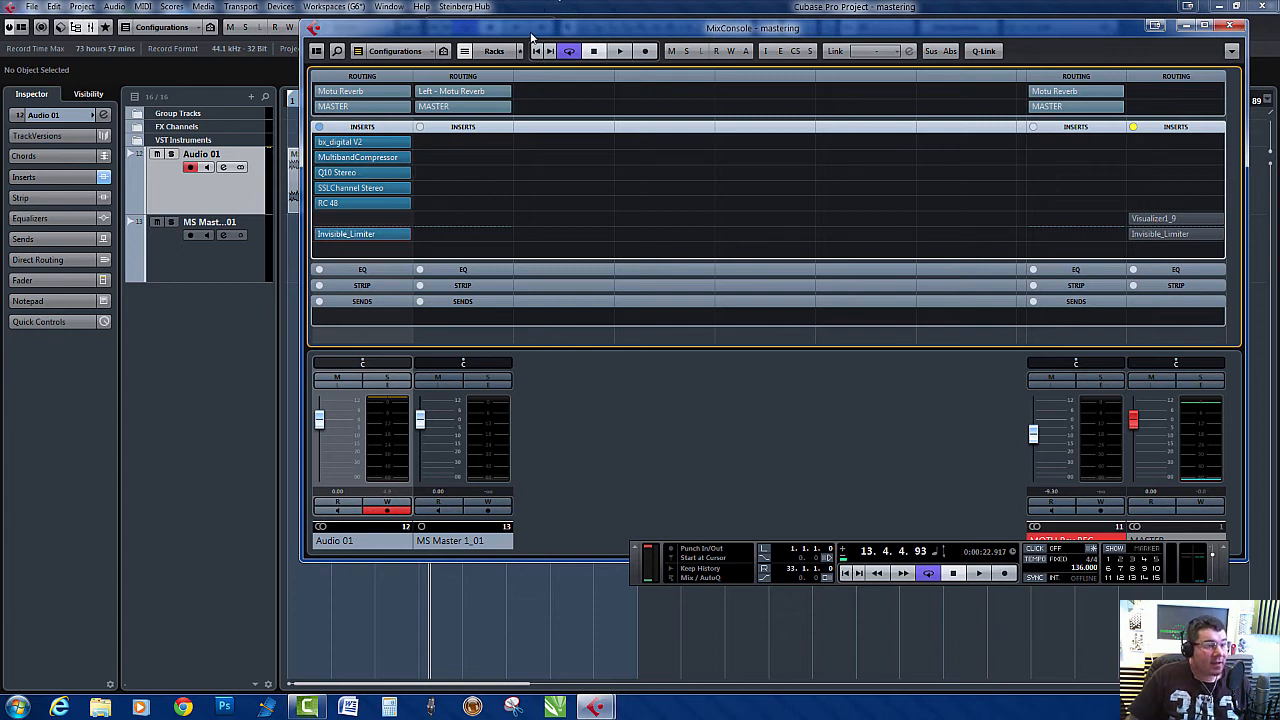
- Reposition the MixConsole window slightly lower so the project window's toolbar is uncovered
left_click_drag(532, 38, 557, 82)
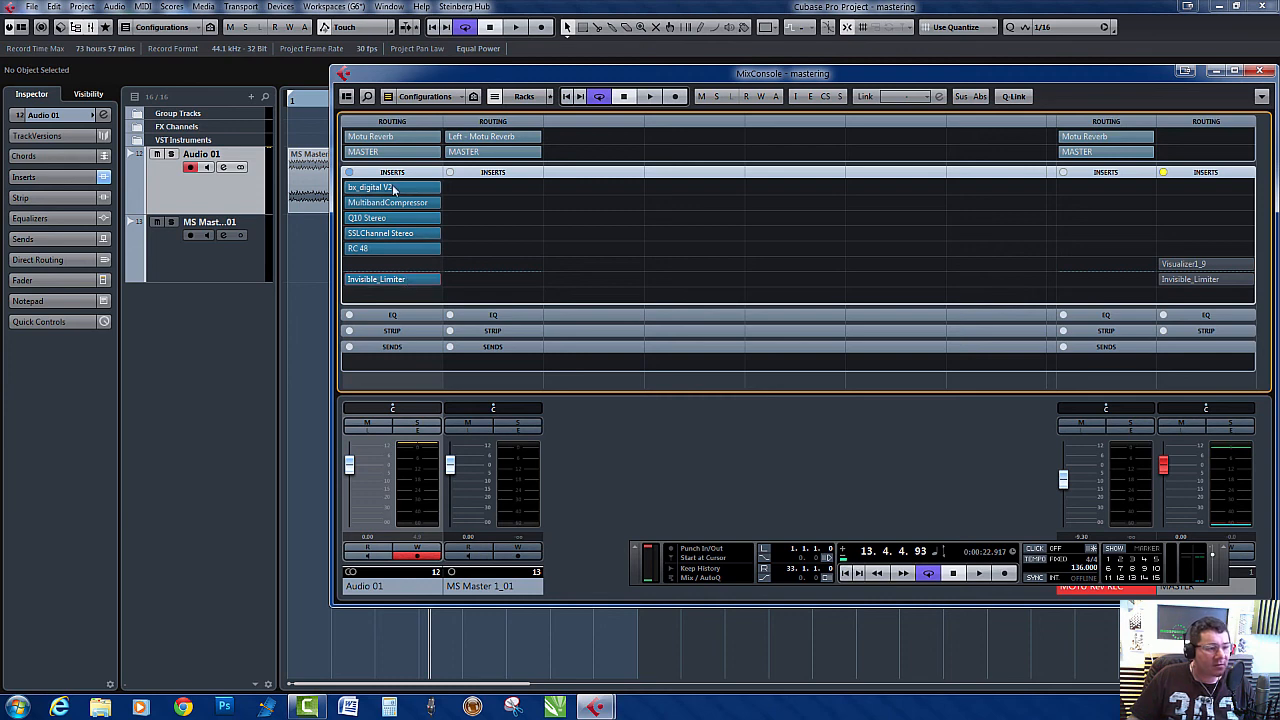
mouse_move(394, 188)
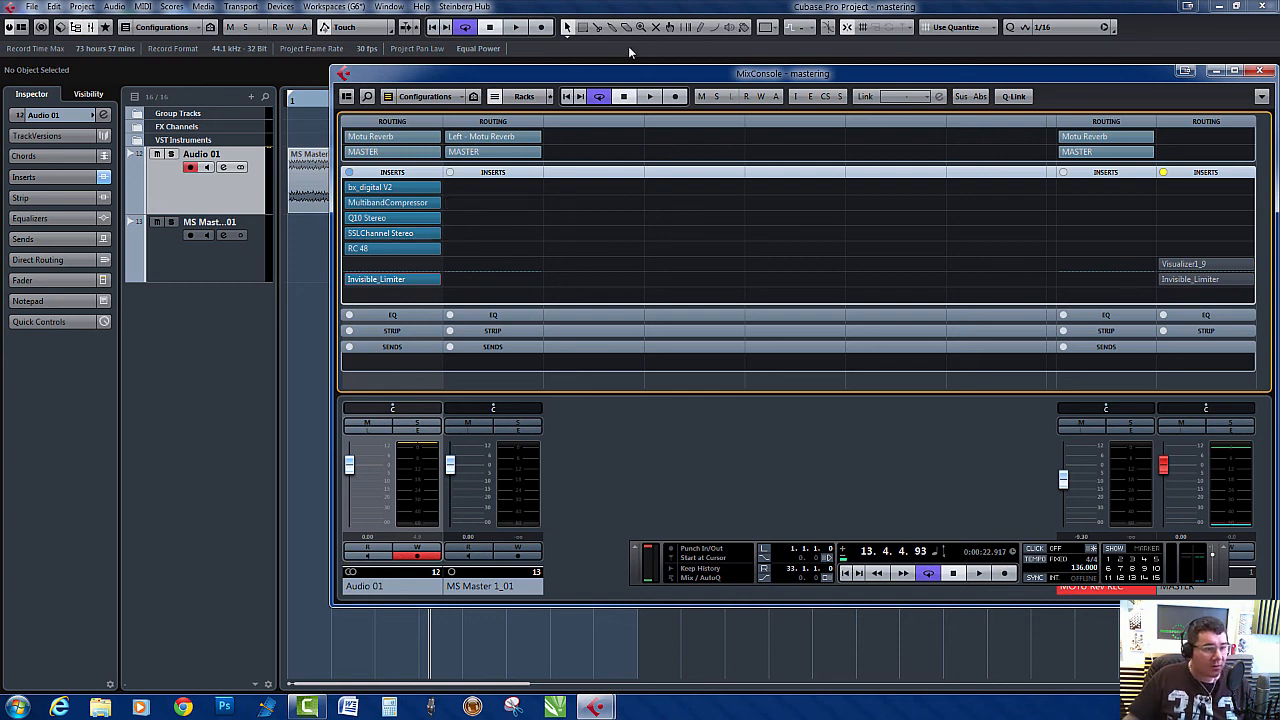
left_click_drag(619, 70, 613, 60)
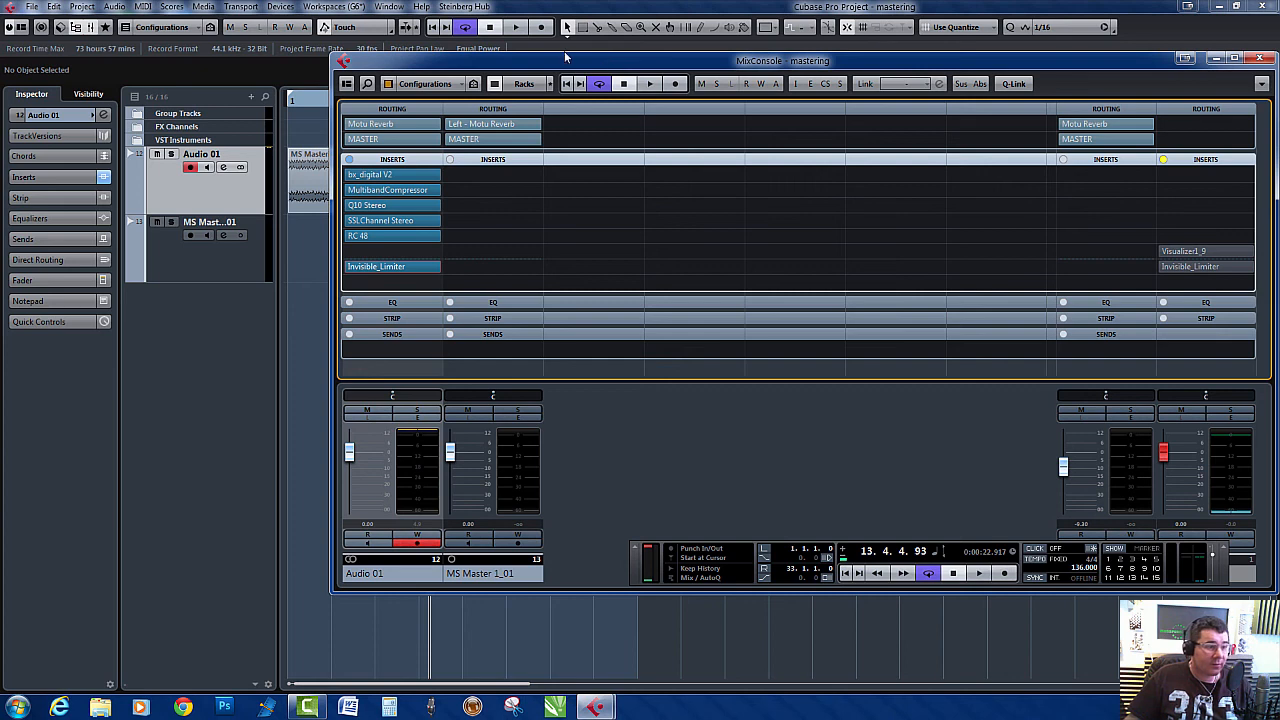